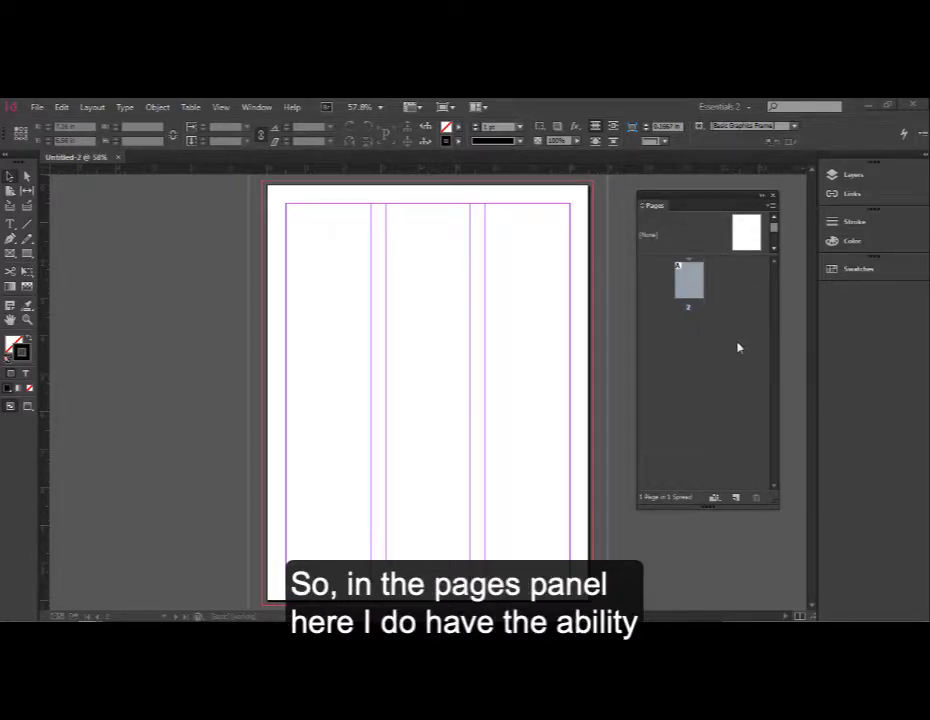
Create a two-page B-Master based on no other master, with the Letter page size.
{"action": "left_click", "coordinate": [771, 208]}
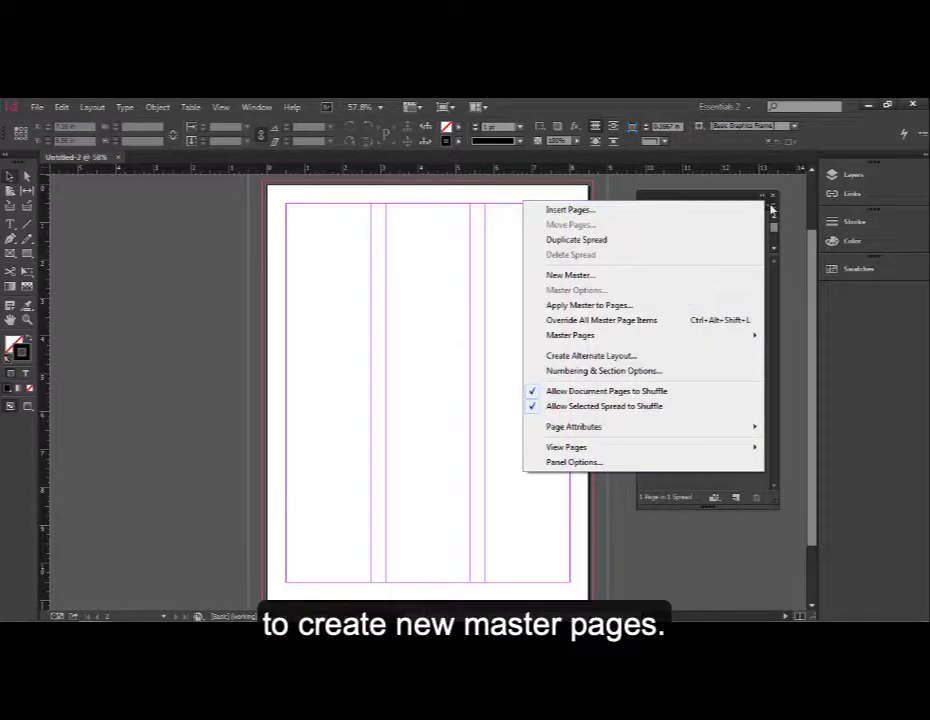
{"action": "left_click", "coordinate": [630, 284]}
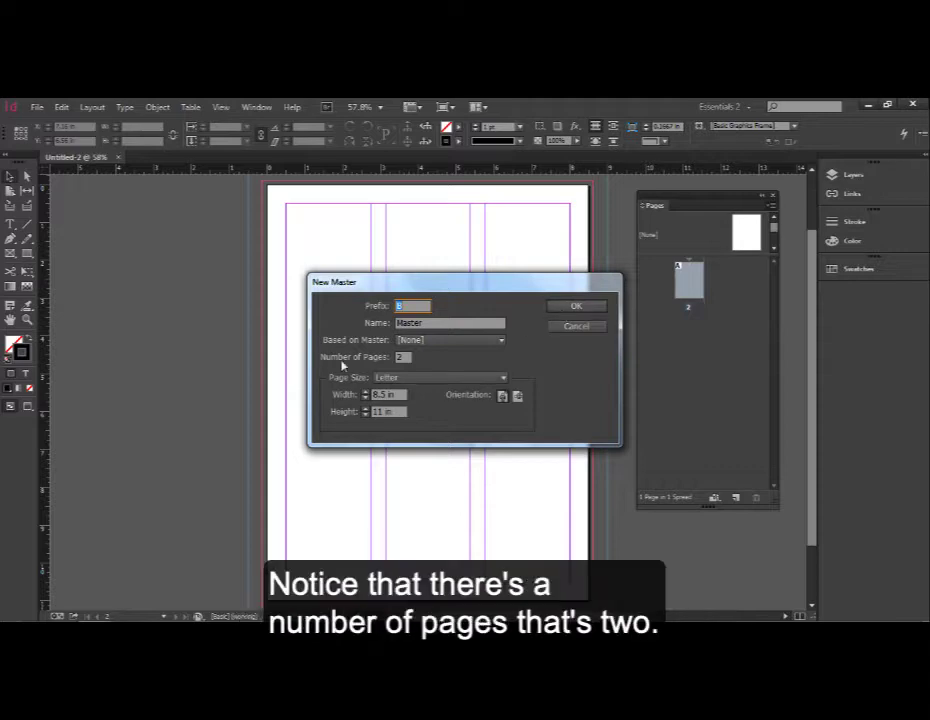
{"action": "left_click", "coordinate": [584, 308]}
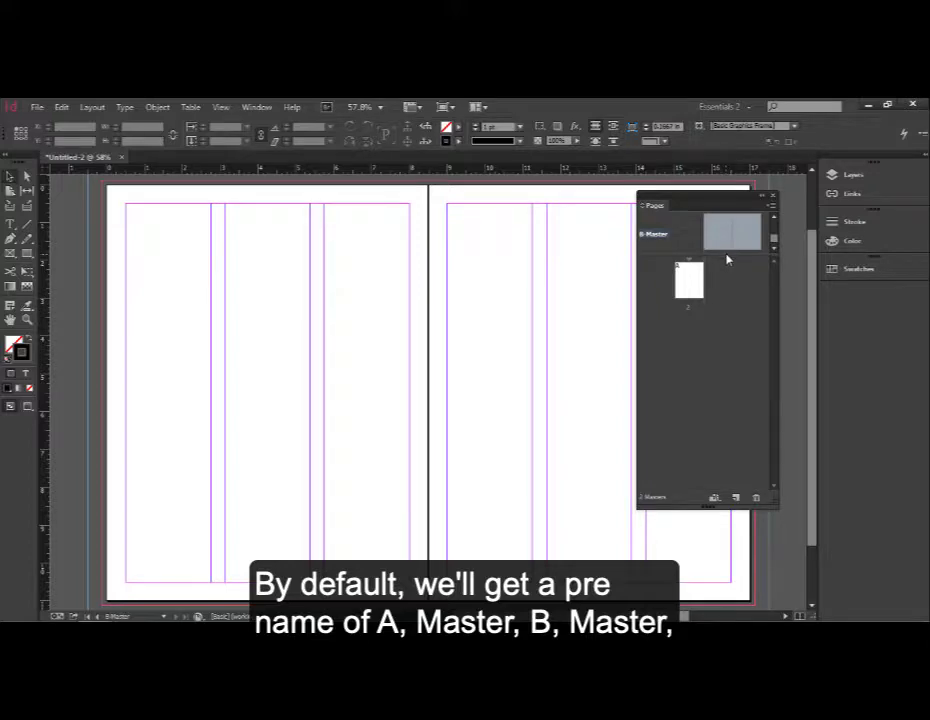
Enlarge the masters area and the whole Pages panel so that every master spread fits in view.
{"action": "left_click_drag", "start_coordinate": [727, 258], "coordinate": [733, 357]}
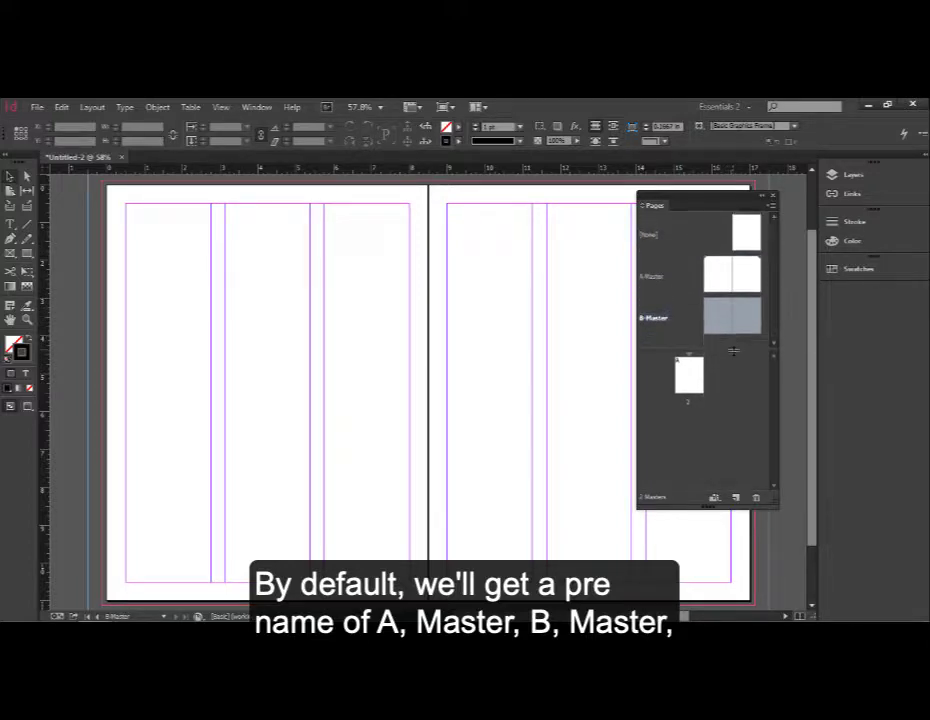
{"action": "left_click", "coordinate": [655, 318]}
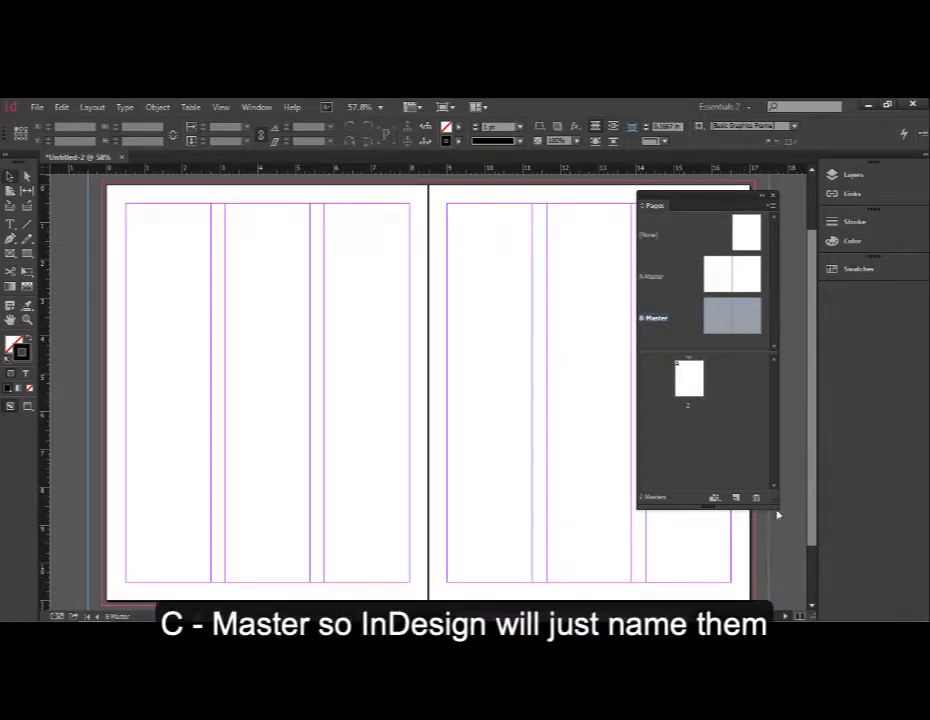
{"action": "left_click_drag", "start_coordinate": [775, 506], "coordinate": [789, 596]}
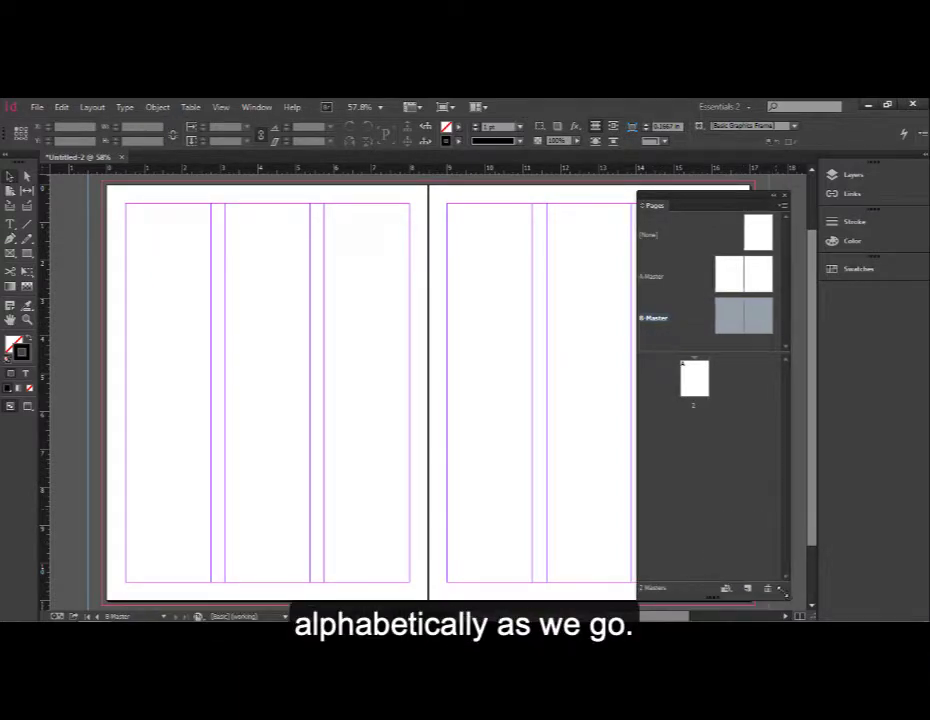
{"action": "left_click", "coordinate": [655, 318]}
Apply B-Master to document page 2.
{"action": "left_click", "coordinate": [759, 277]}
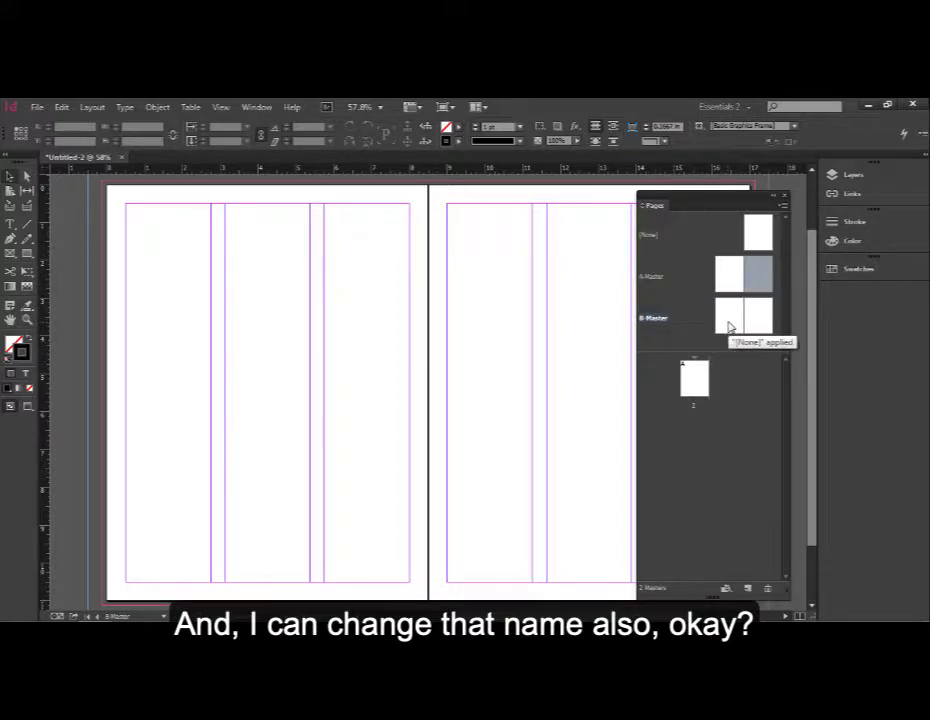
{"action": "left_click", "coordinate": [782, 206]}
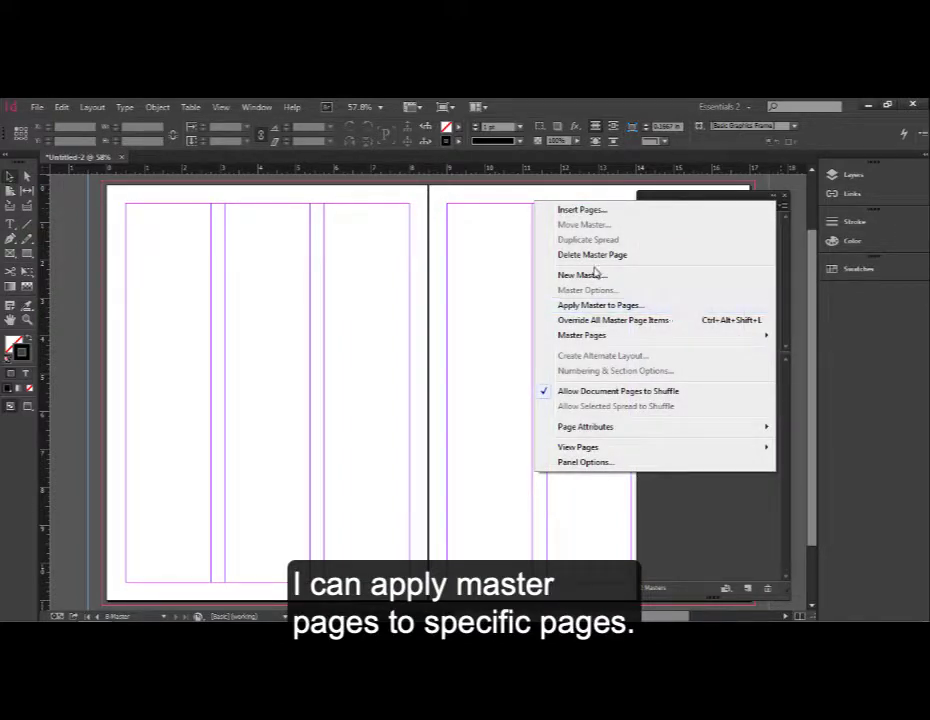
{"action": "left_click", "coordinate": [737, 546]}
{"action": "left_click_drag", "start_coordinate": [758, 281], "coordinate": [689, 376]}
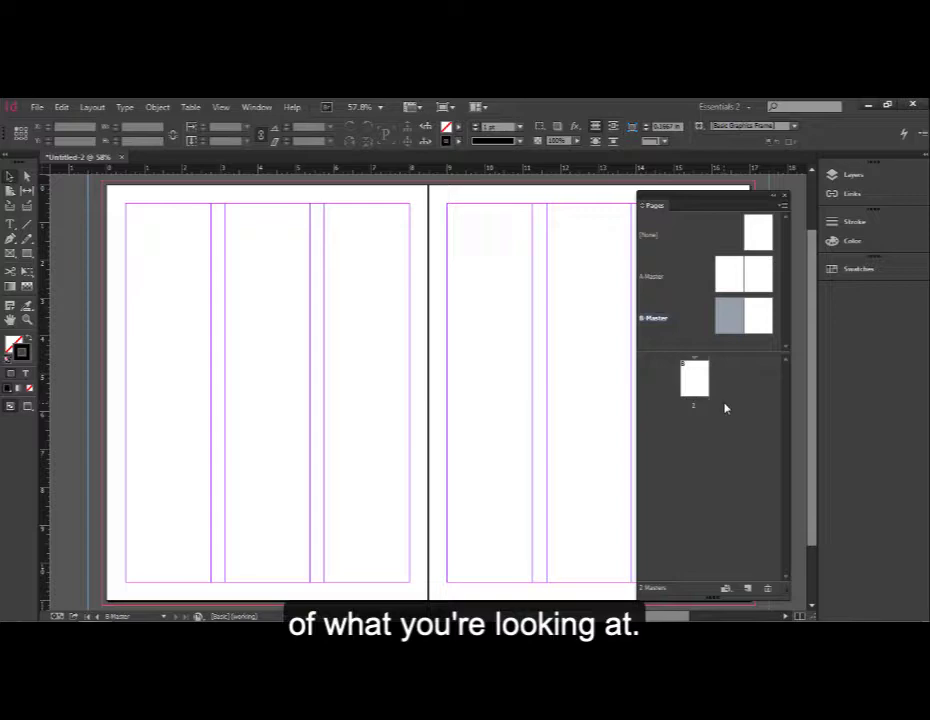
On B-Master's left page, draw a rectangle in the first column and a text frame reading "B" in the second, each about 2.25 × 3.625 in.
{"action": "double_click", "coordinate": [731, 318]}
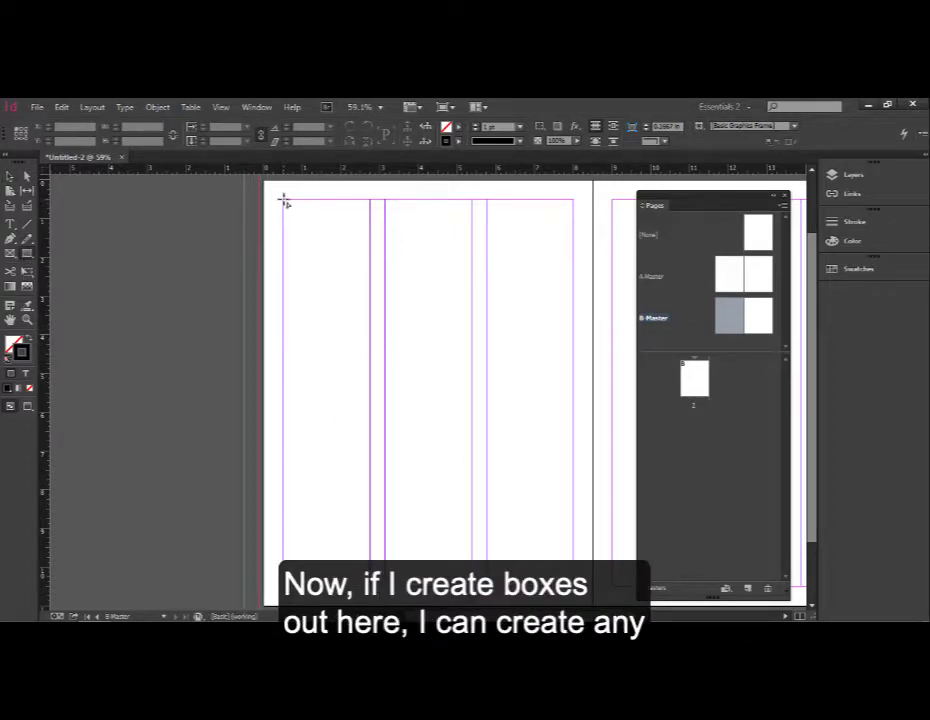
{"action": "mouse_move", "coordinate": [284, 201]}
{"action": "left_mouse_down"}
{"action": "mouse_move", "coordinate": [313, 315]}
{"action": "mouse_move", "coordinate": [370, 340]}
{"action": "left_mouse_up"}
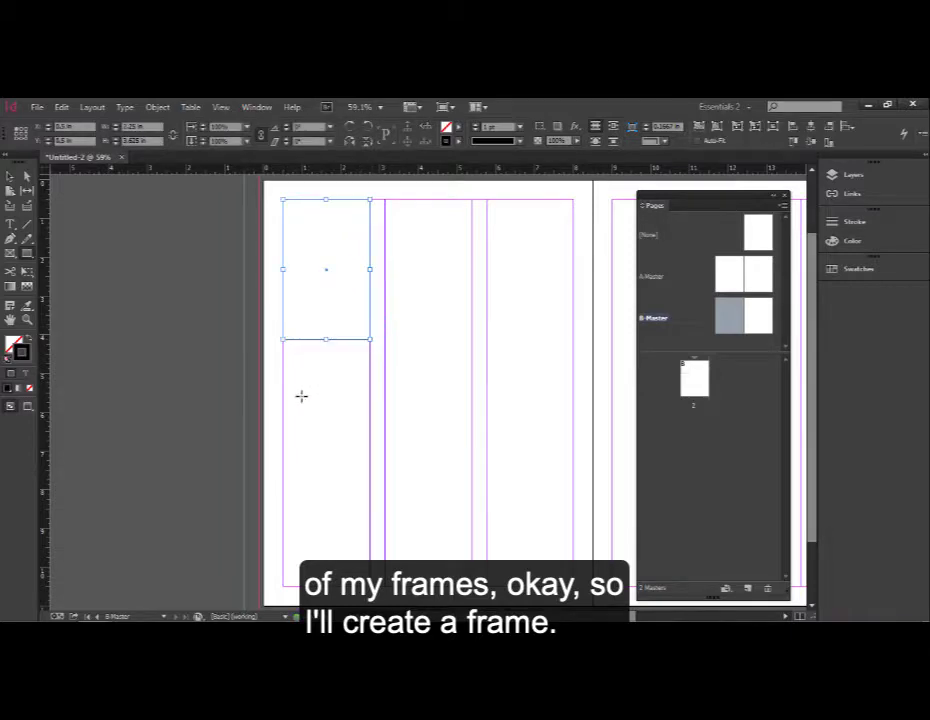
{"action": "left_click", "coordinate": [10, 224]}
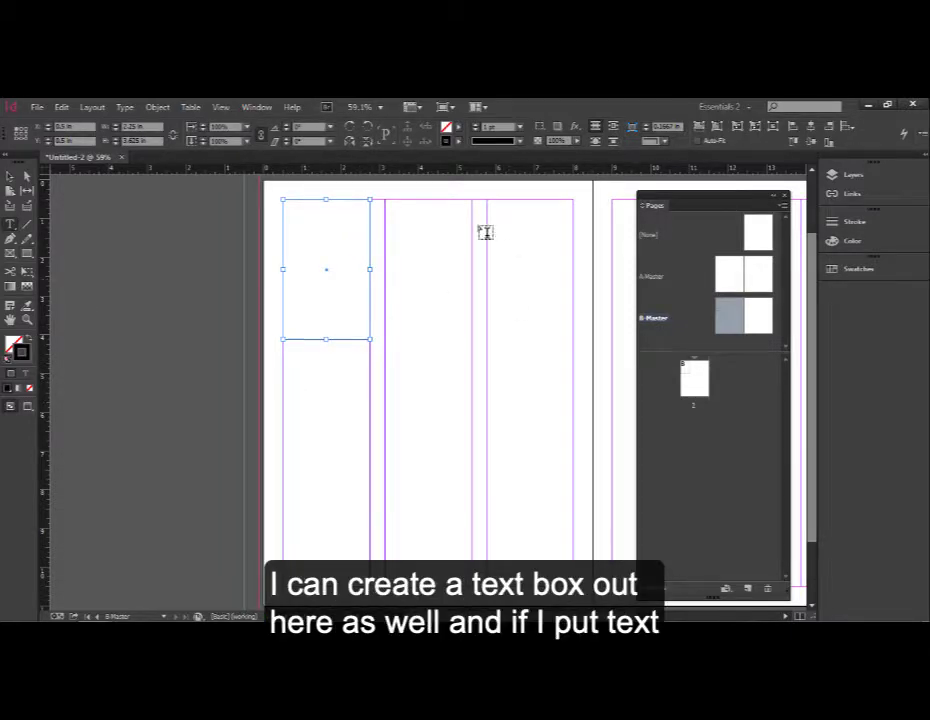
{"action": "left_click_drag", "start_coordinate": [386, 200], "coordinate": [470, 342]}
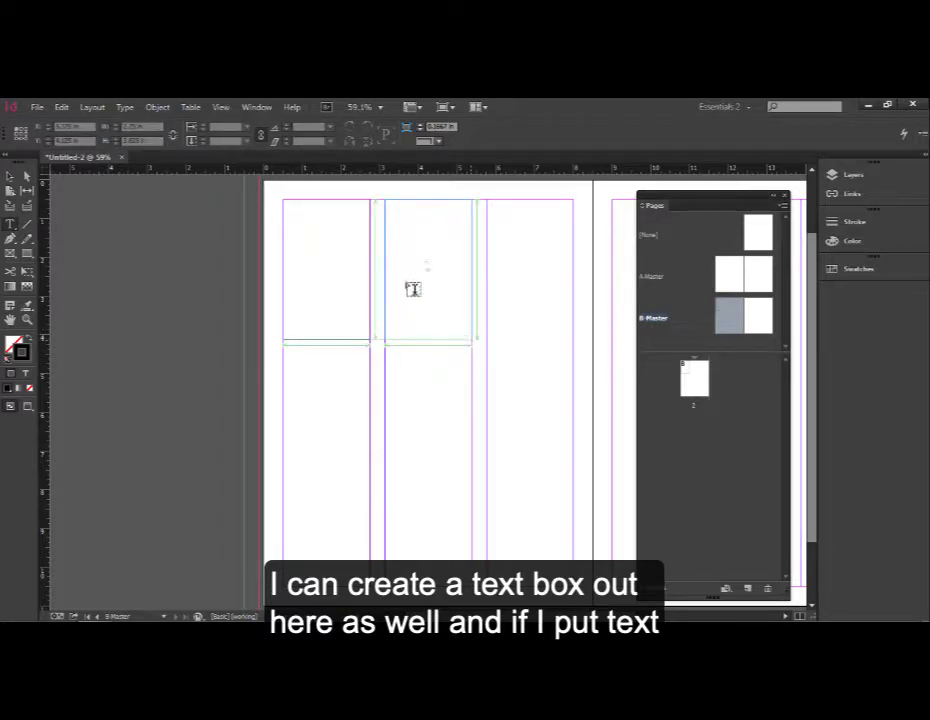
{"action": "left_click", "coordinate": [401, 239]}
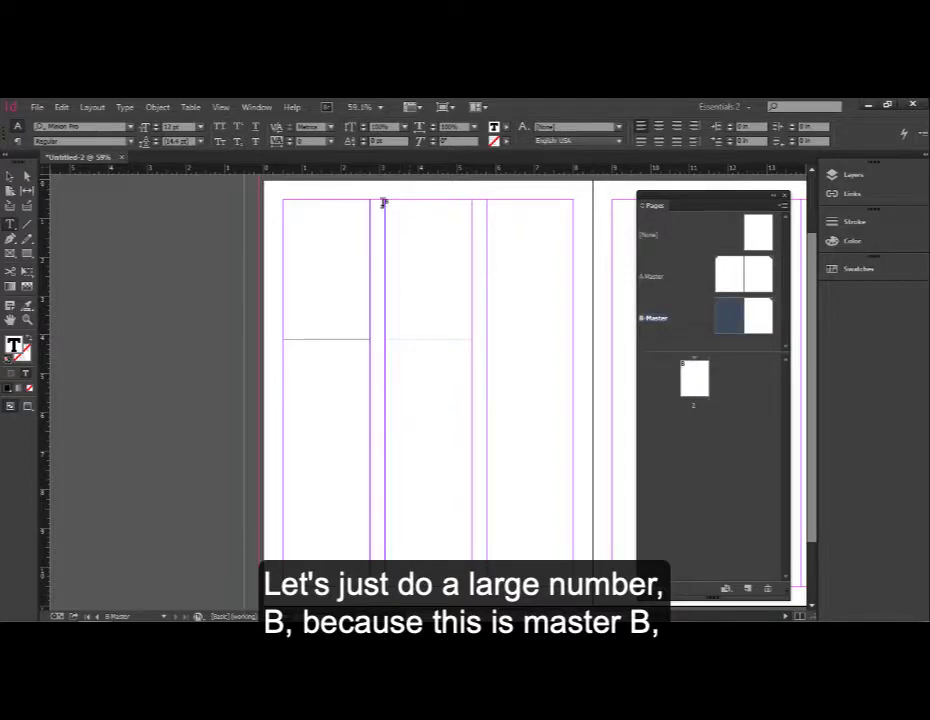
Set the letter B to 200 pt and centre it horizontally in its text frame.
{"action": "double_click", "coordinate": [387, 203]}
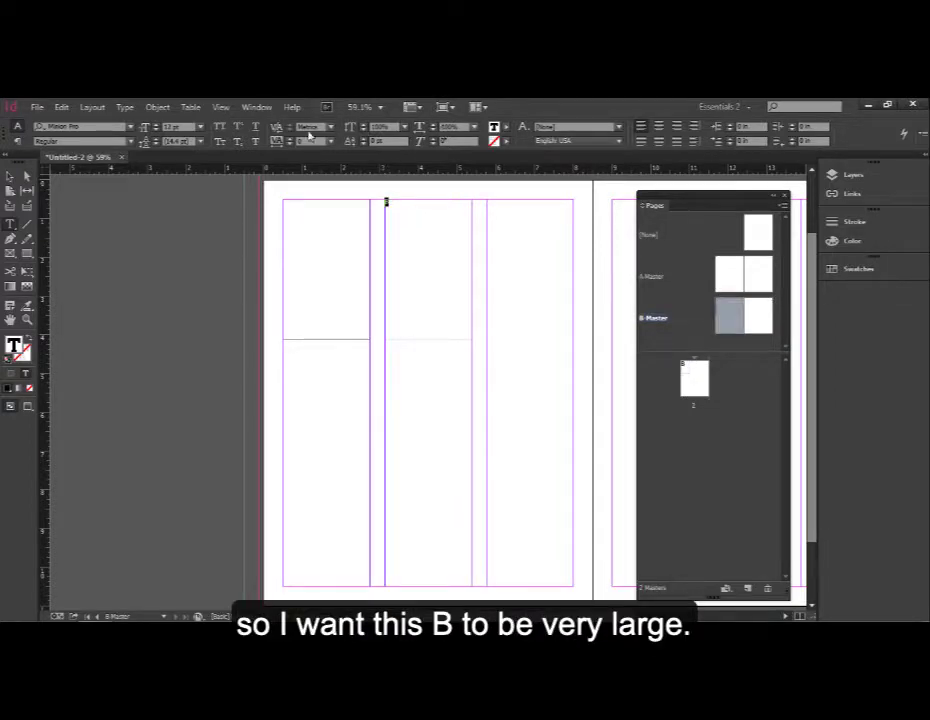
{"action": "left_click", "coordinate": [201, 128]}
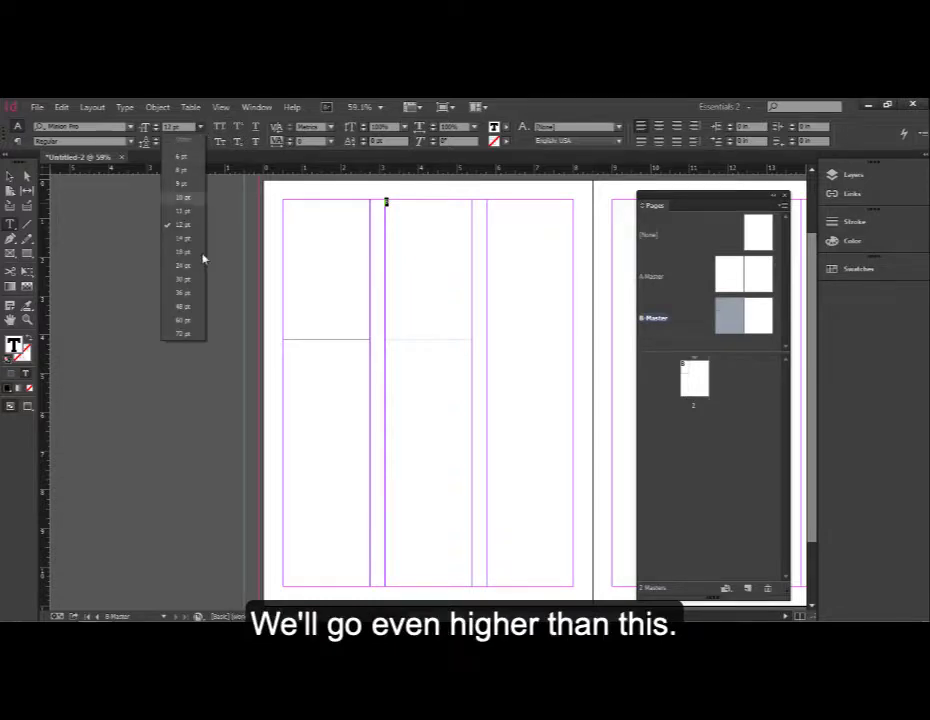
{"action": "left_click", "coordinate": [191, 334]}
{"action": "triple_click", "coordinate": [172, 128]}
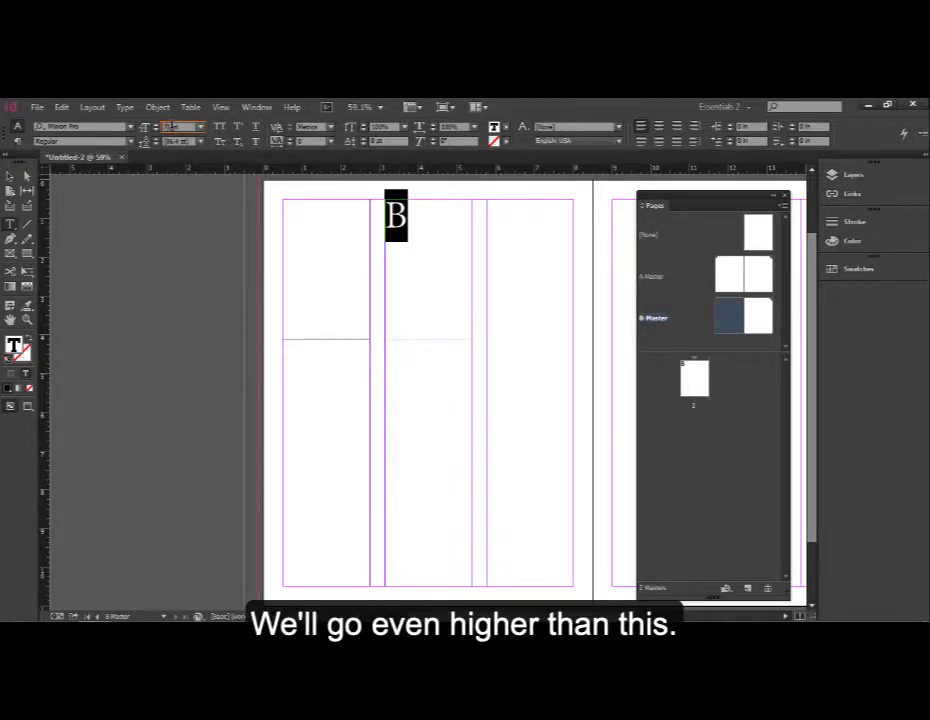
{"action": "type", "text": "200"}
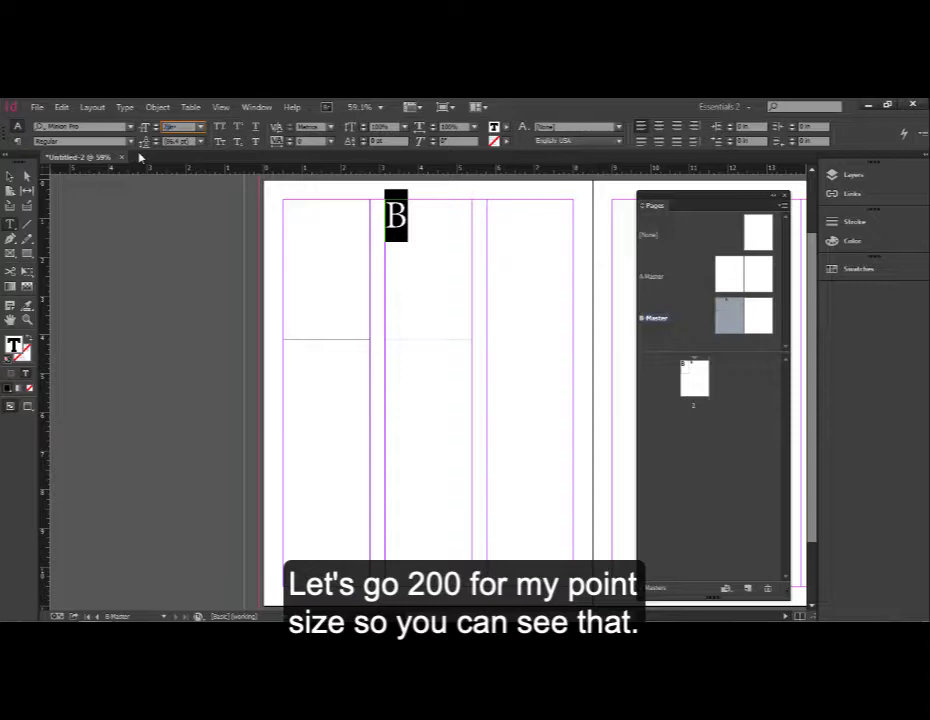
{"action": "key", "text": "Tab"}
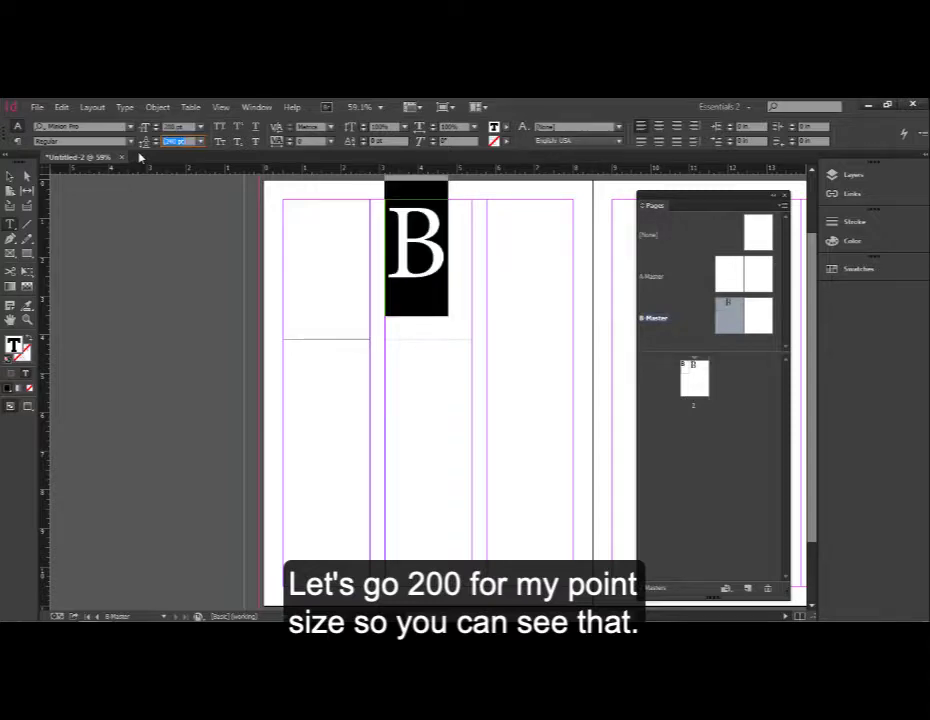
{"action": "left_click", "coordinate": [658, 126]}
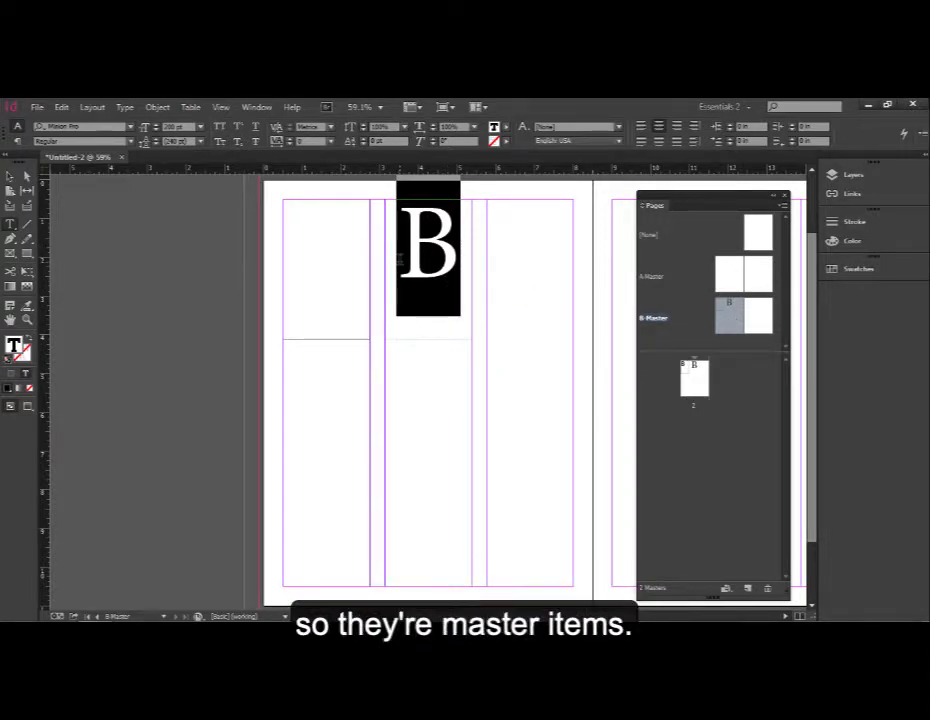
{"action": "key", "text": "Escape"}
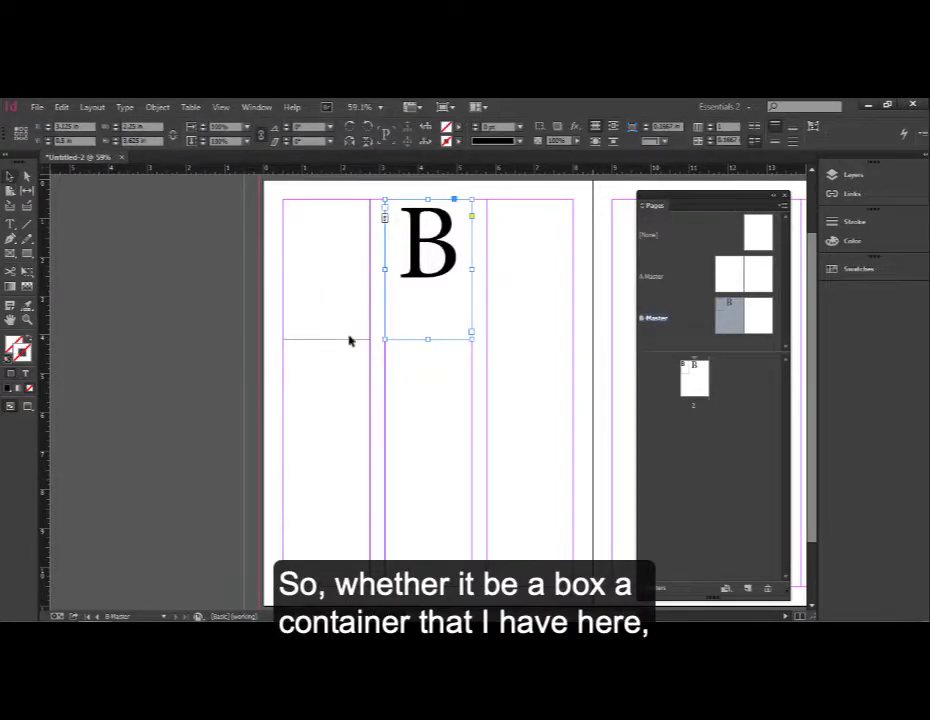
Select the rectangle in the first column and open its color settings.
{"action": "left_click", "coordinate": [349, 341]}
{"action": "left_click", "coordinate": [350, 342]}
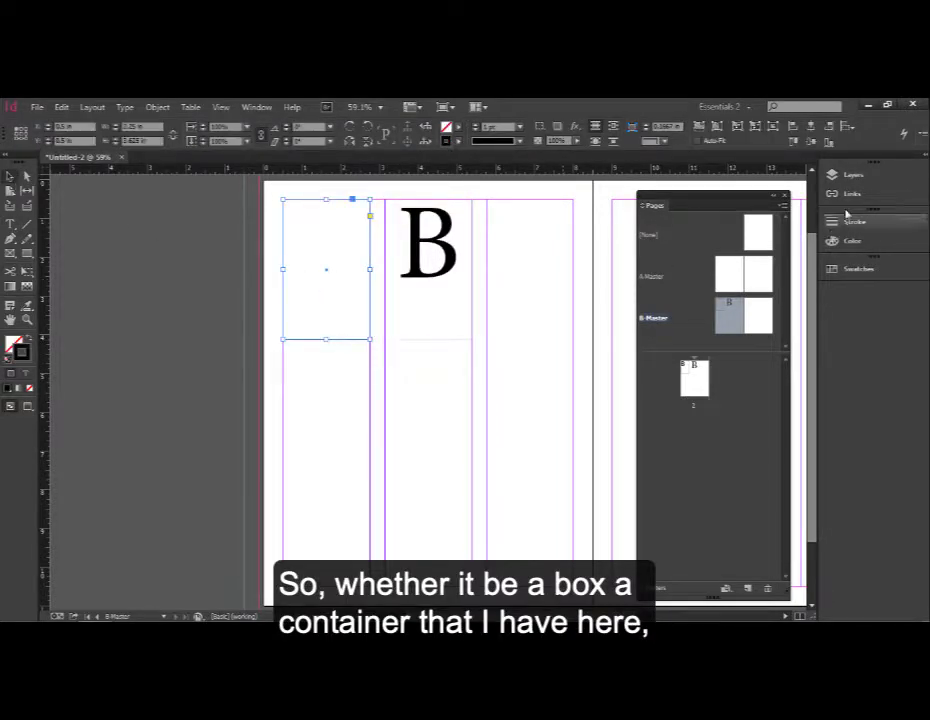
{"action": "left_click", "coordinate": [848, 243]}
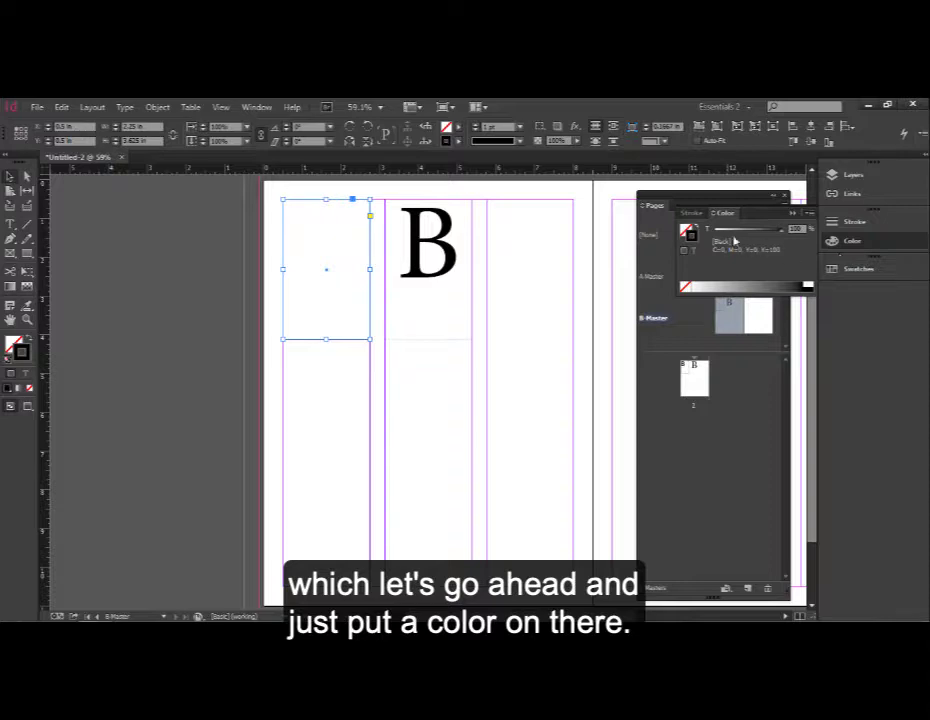
{"action": "left_click", "coordinate": [697, 214]}
{"action": "left_click", "coordinate": [752, 288]}
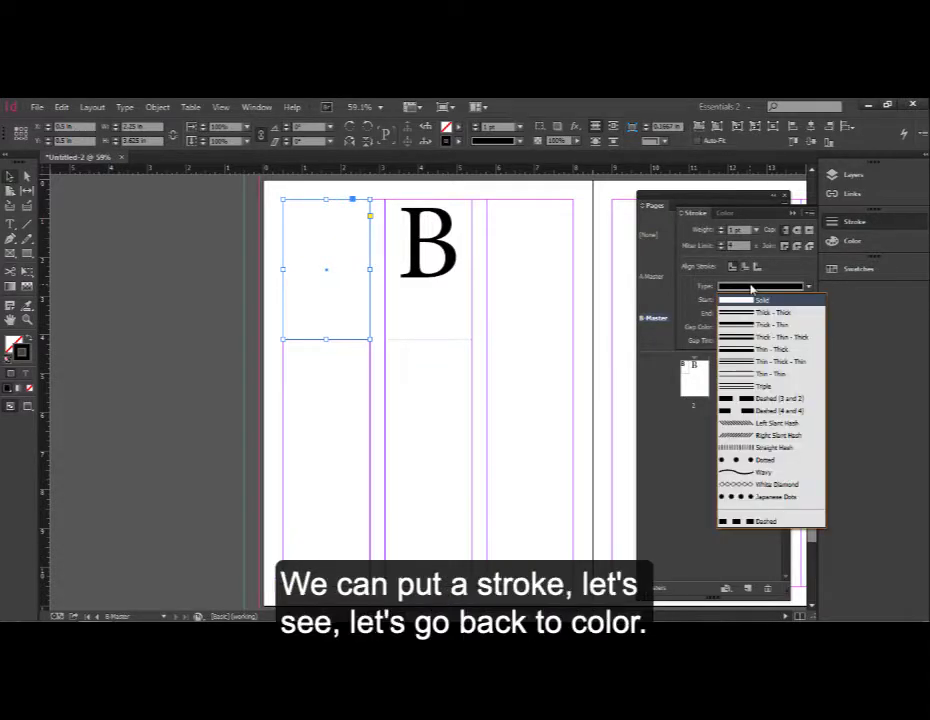
{"action": "left_click", "coordinate": [752, 288]}
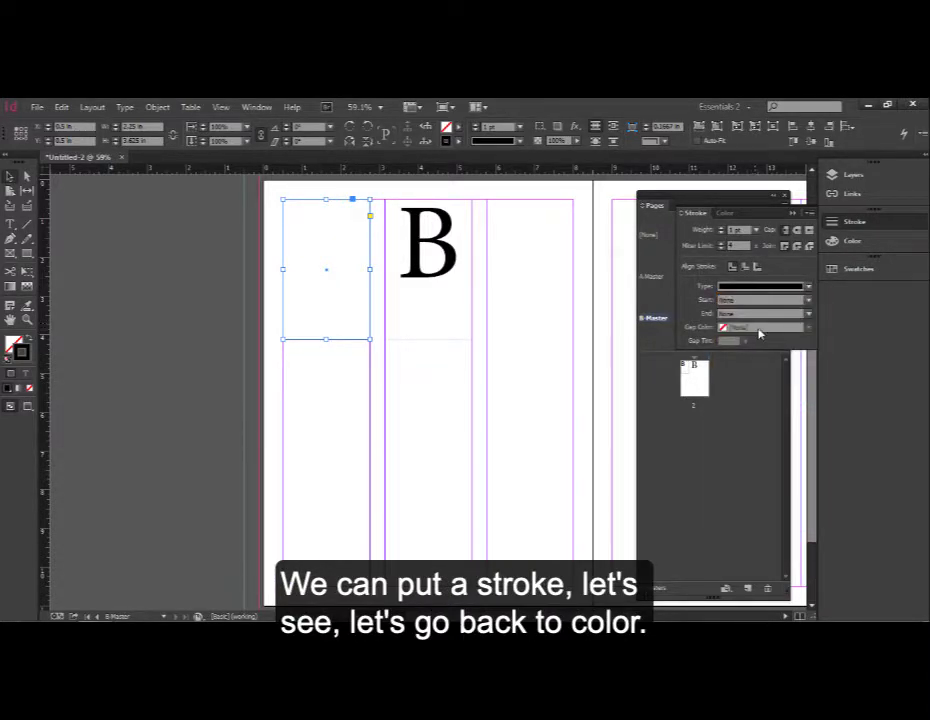
{"action": "left_click", "coordinate": [725, 213]}
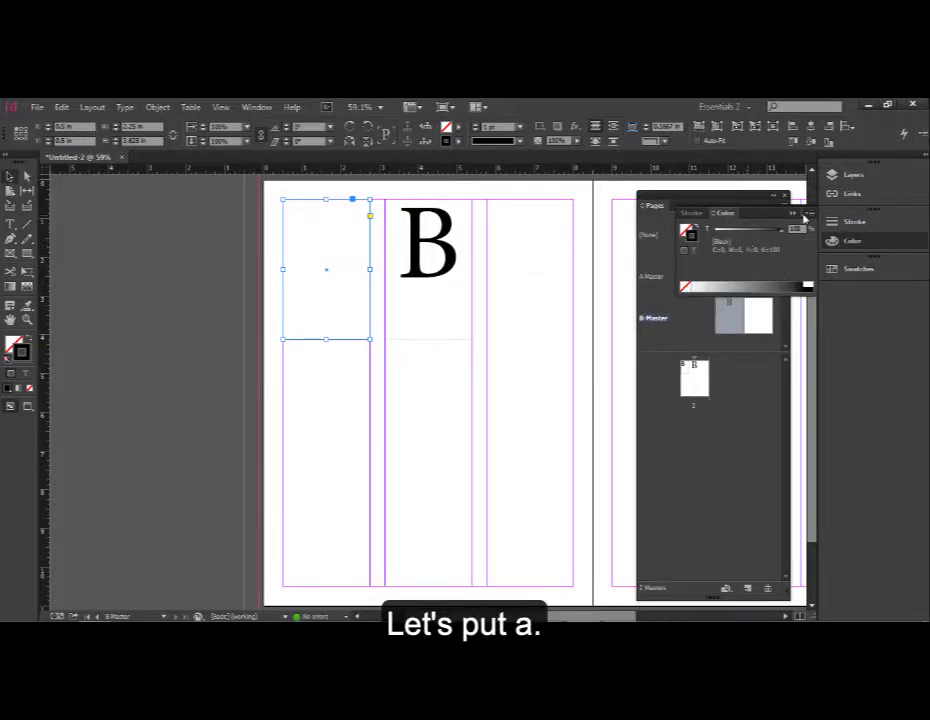
Switch the color mode to RGB and give the rectangle a bright green fill with no stroke.
{"action": "left_click", "coordinate": [805, 216]}
{"action": "left_click", "coordinate": [733, 266]}
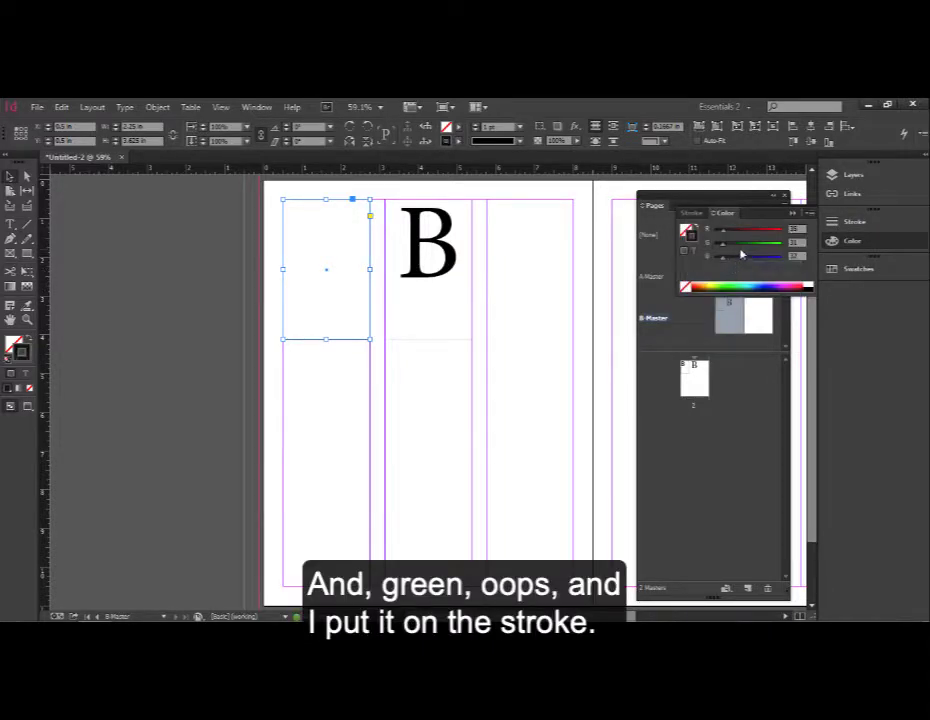
{"action": "left_click", "coordinate": [735, 288]}
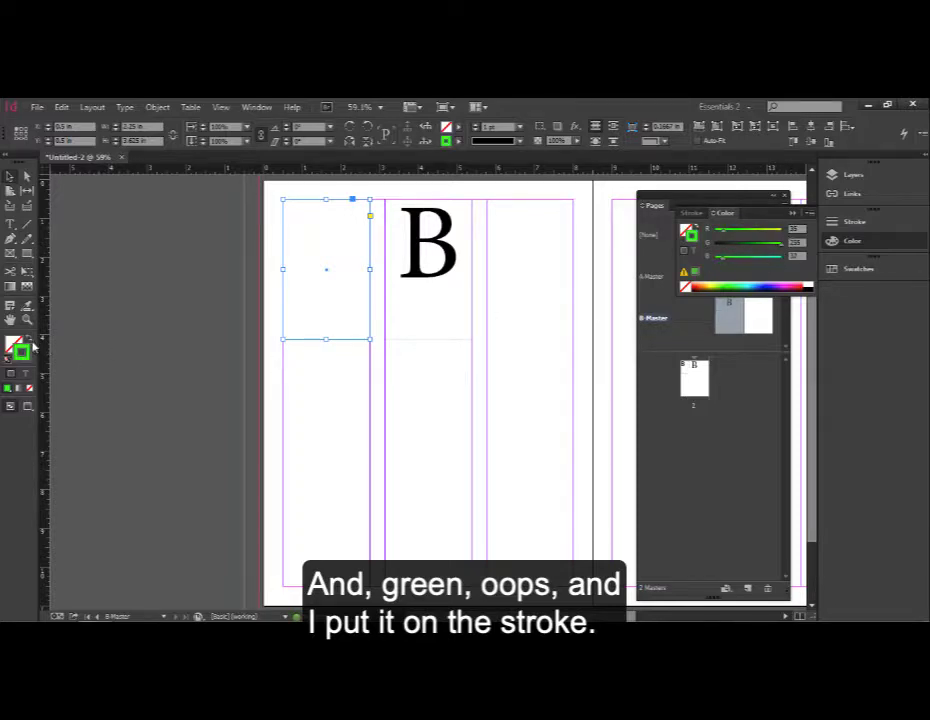
{"action": "left_click", "coordinate": [30, 341]}
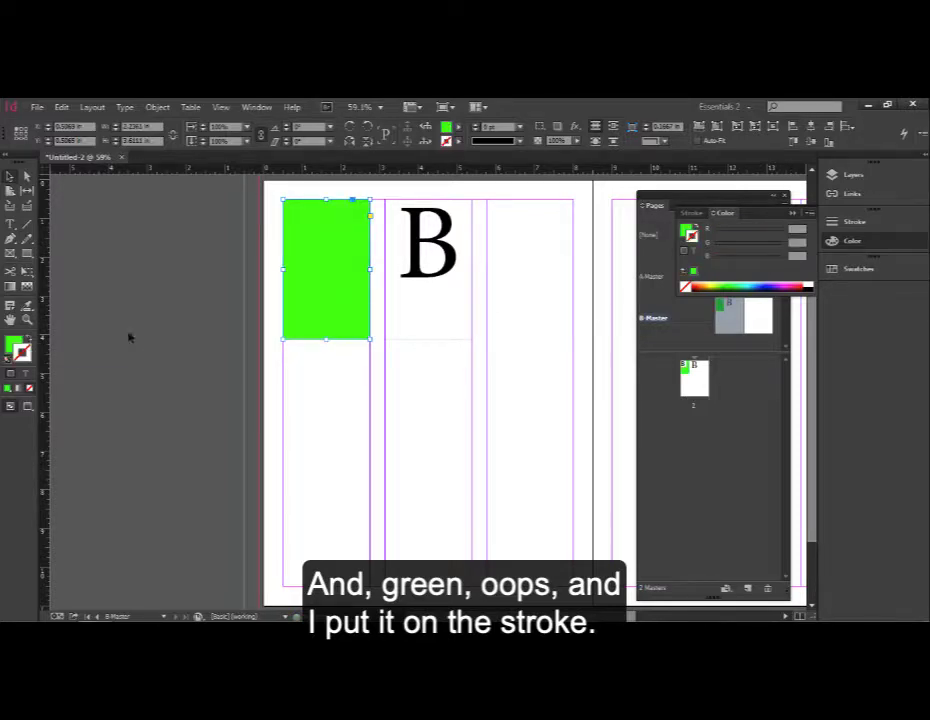
{"action": "left_click", "coordinate": [794, 215]}
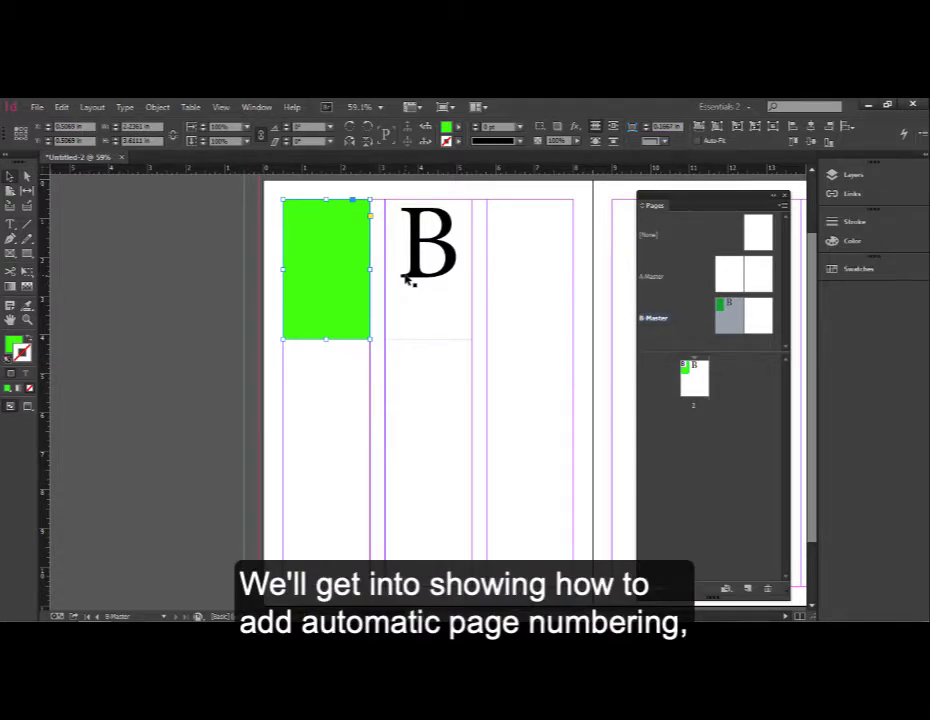
{"action": "left_click", "coordinate": [359, 409]}
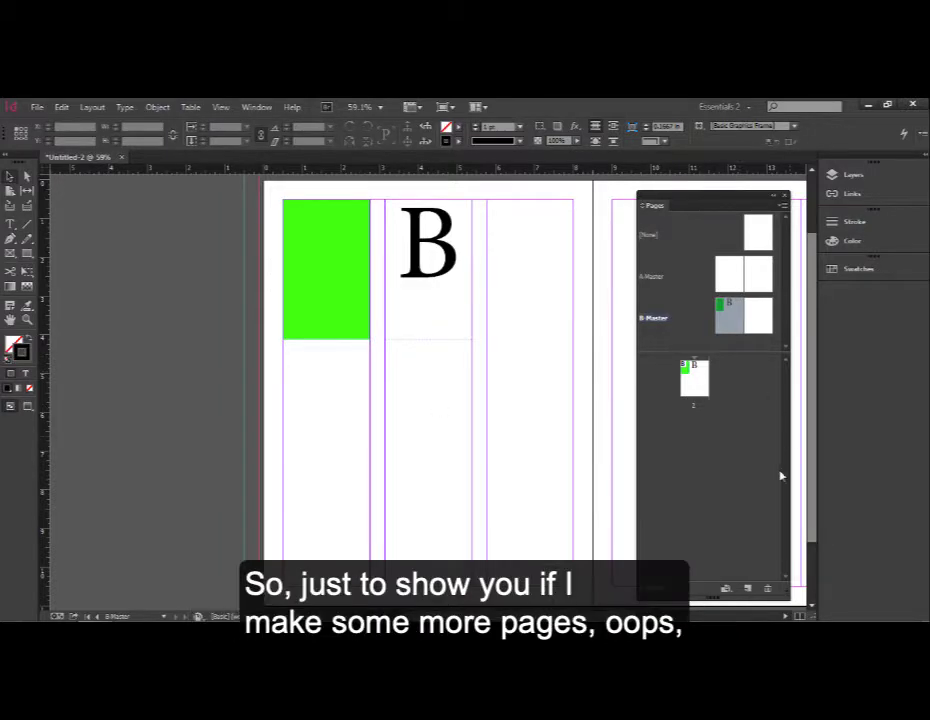
Add another blank master spread, and add three document pages that use B-Master after page 2.
{"action": "left_click", "coordinate": [748, 590]}
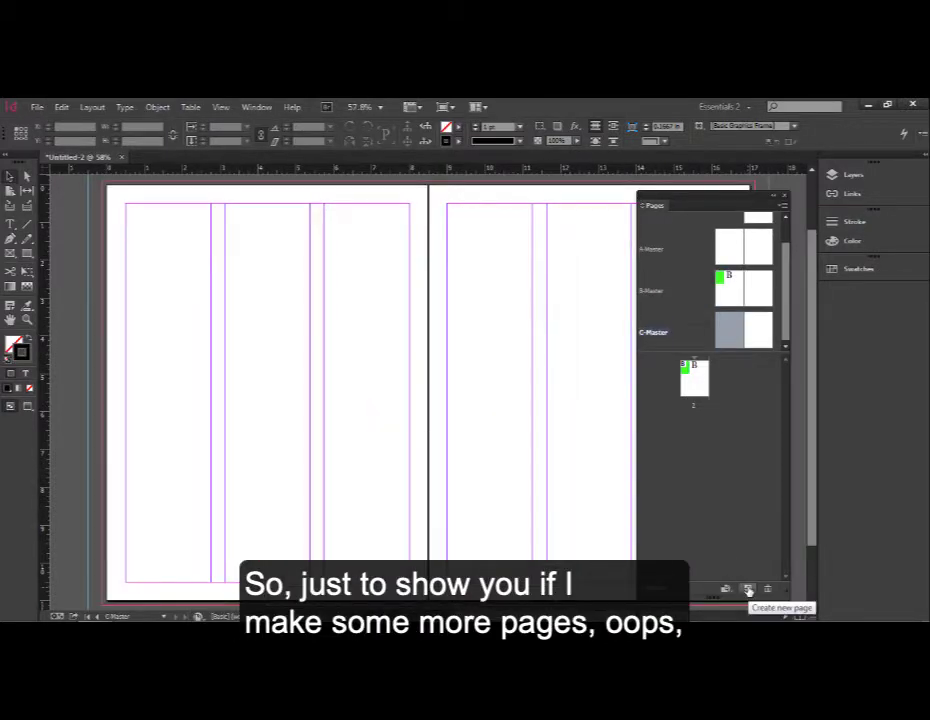
{"action": "left_click", "coordinate": [692, 376]}
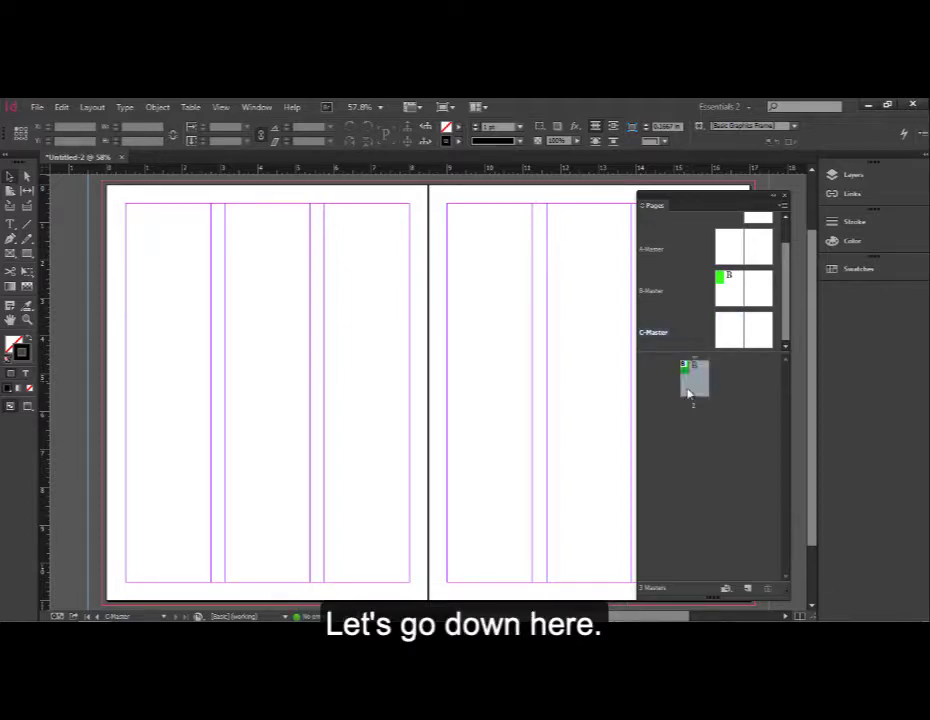
{"action": "left_click", "coordinate": [748, 590]}
{"action": "left_click", "coordinate": [748, 590]}
{"action": "left_click", "coordinate": [748, 590]}
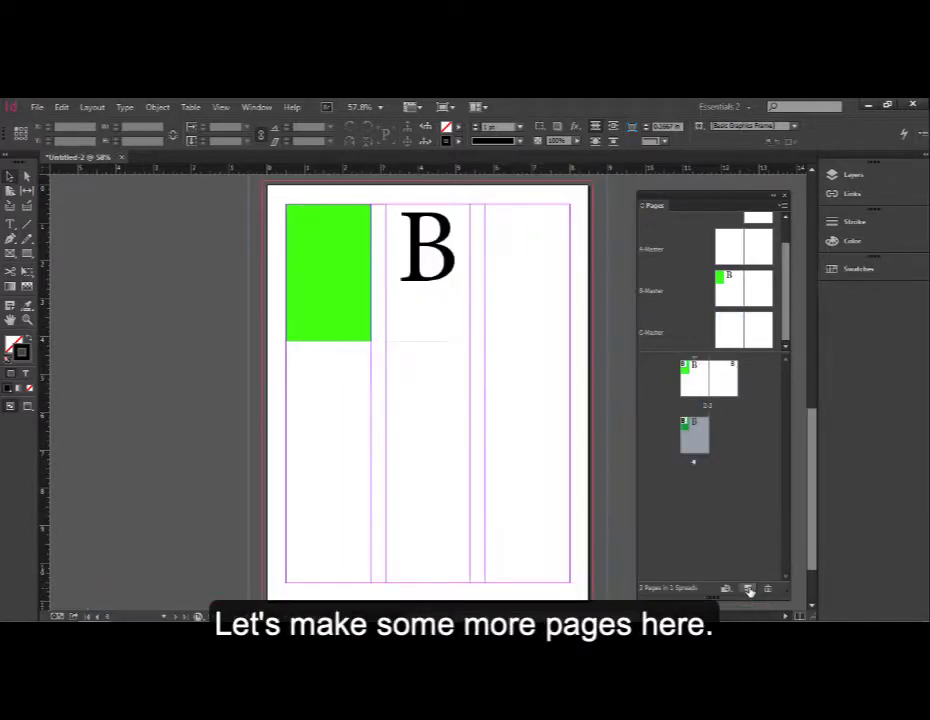
{"action": "left_click", "coordinate": [748, 590]}
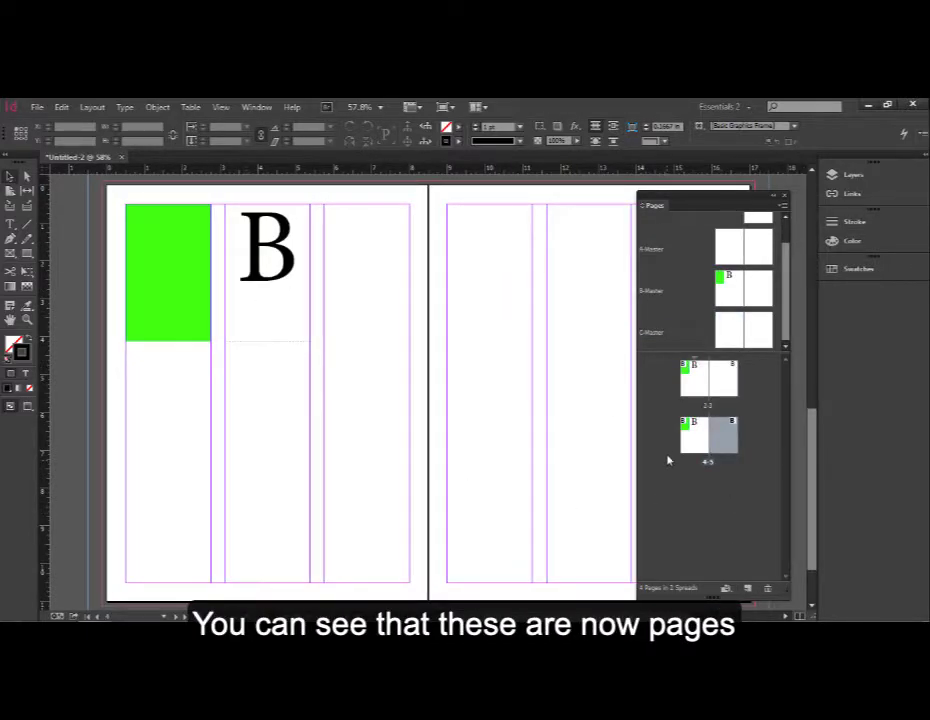
Apply A-Master to page 4.
{"action": "left_click", "coordinate": [692, 437]}
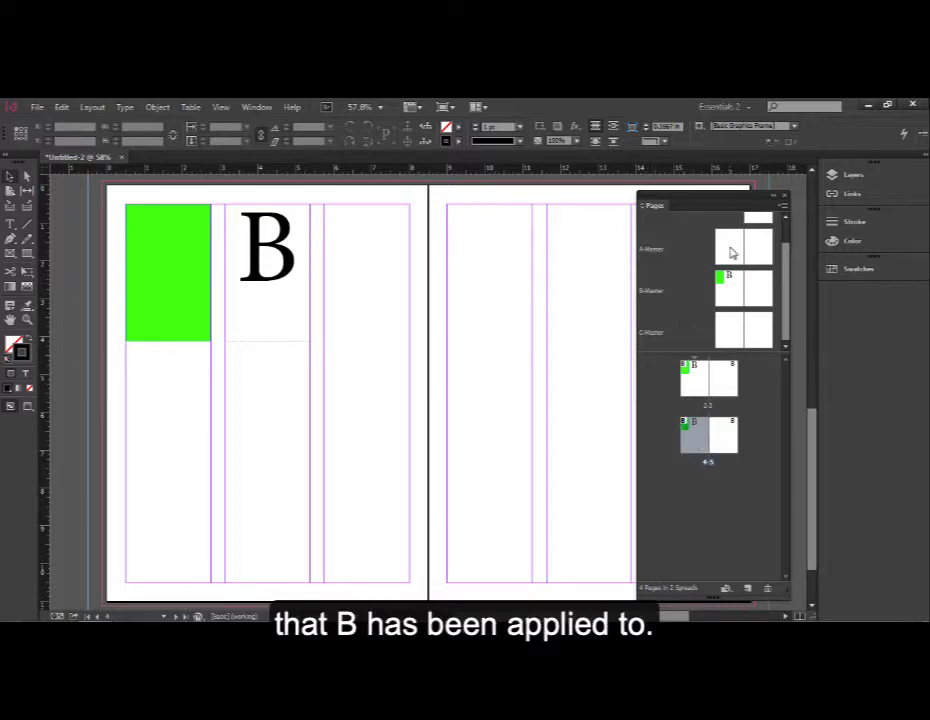
{"action": "scroll", "coordinate": [787, 290], "scroll_direction": "up", "scroll_amount": 2}
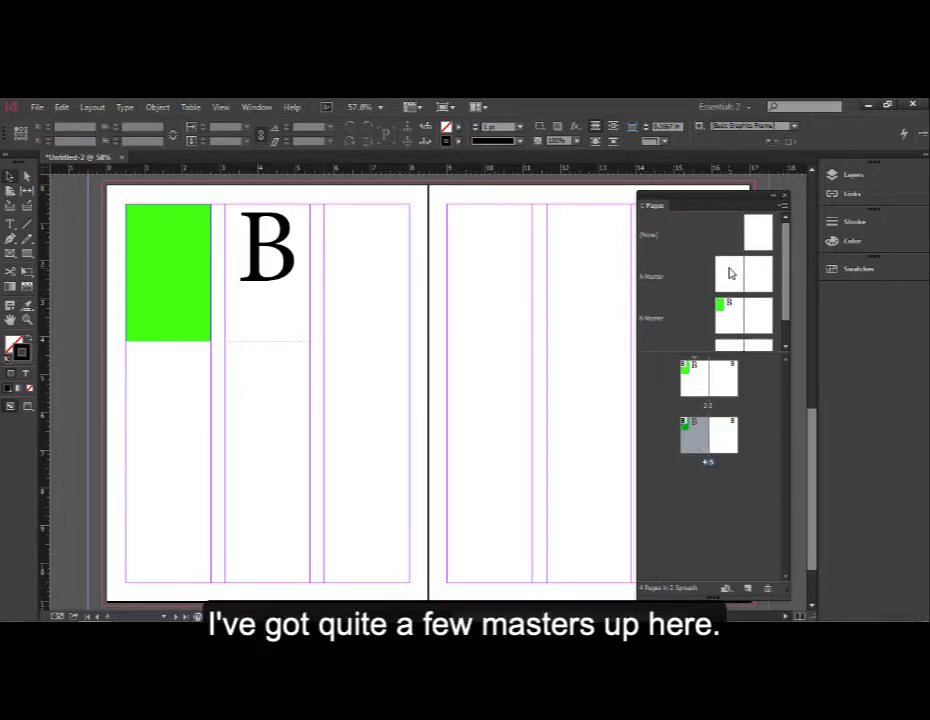
{"action": "left_click_drag", "start_coordinate": [729, 272], "coordinate": [701, 441]}
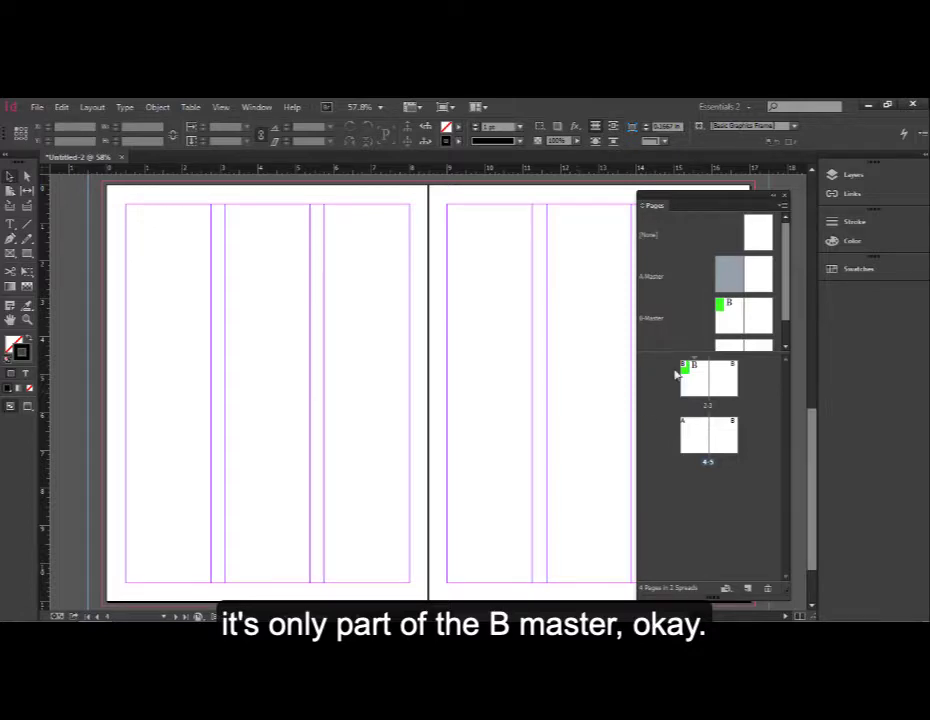
On page 2, add a horizontal ruler guide at about 5 in and a vertical ruler guide at about 6.96 in.
{"action": "double_click", "coordinate": [703, 390]}
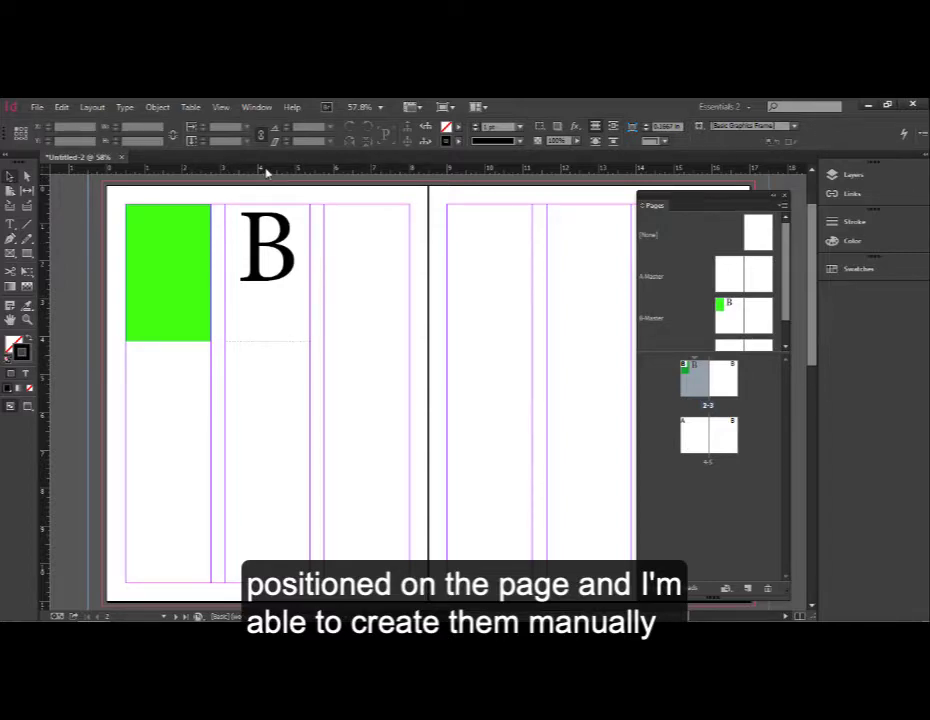
{"action": "left_click_drag", "start_coordinate": [266, 173], "coordinate": [271, 375]}
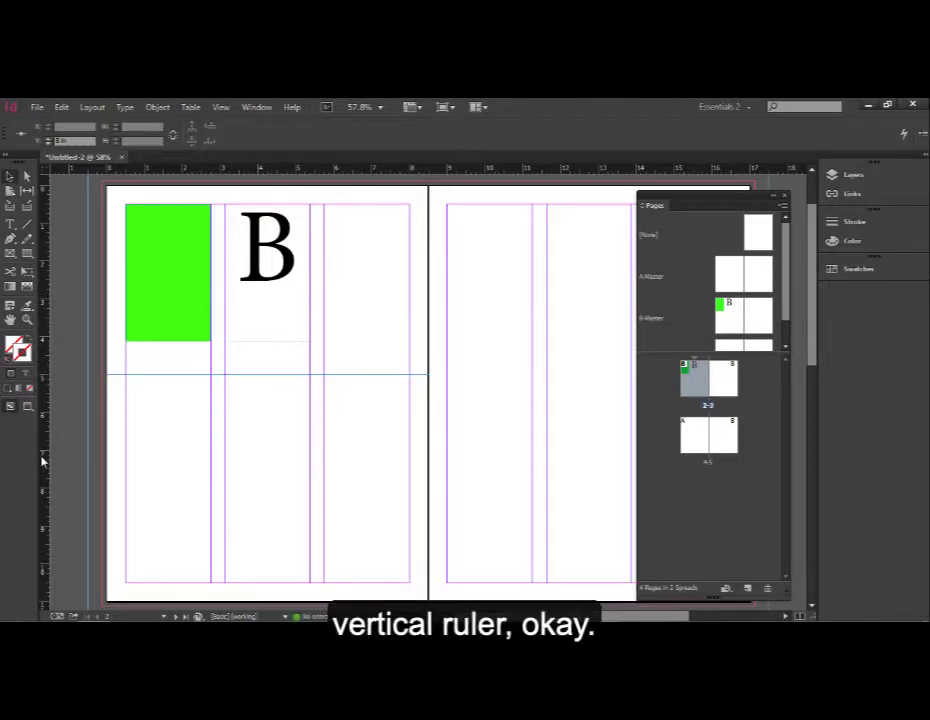
{"action": "left_click_drag", "start_coordinate": [40, 460], "coordinate": [370, 434]}
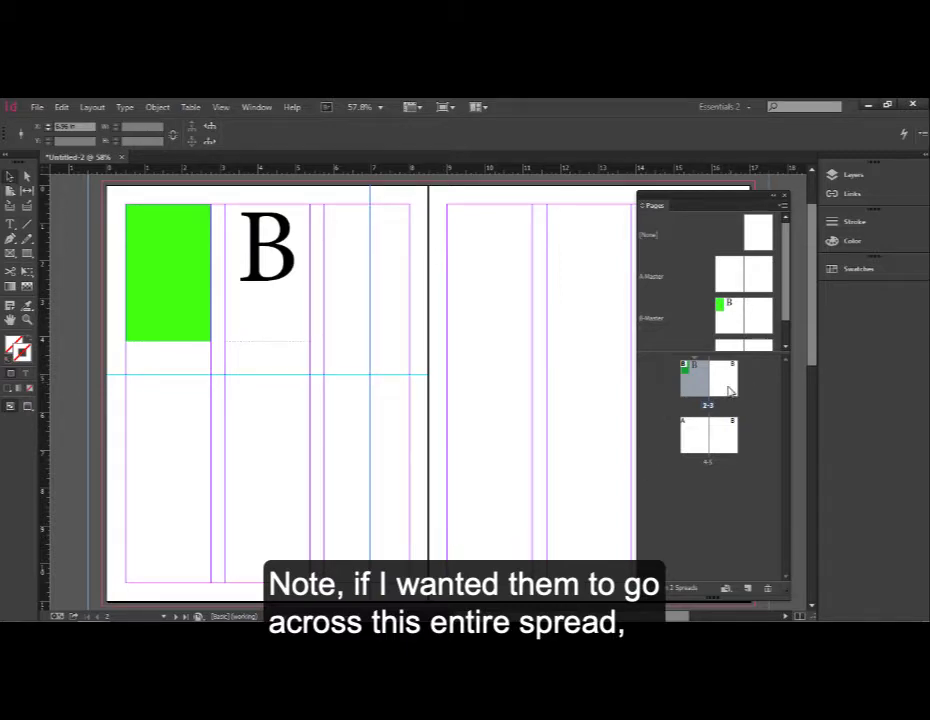
Add horizontal guides at about 4.7 in on page 5, 4.08 in on page 4, and 2.14 in across their whole spread.
{"action": "double_click", "coordinate": [703, 437]}
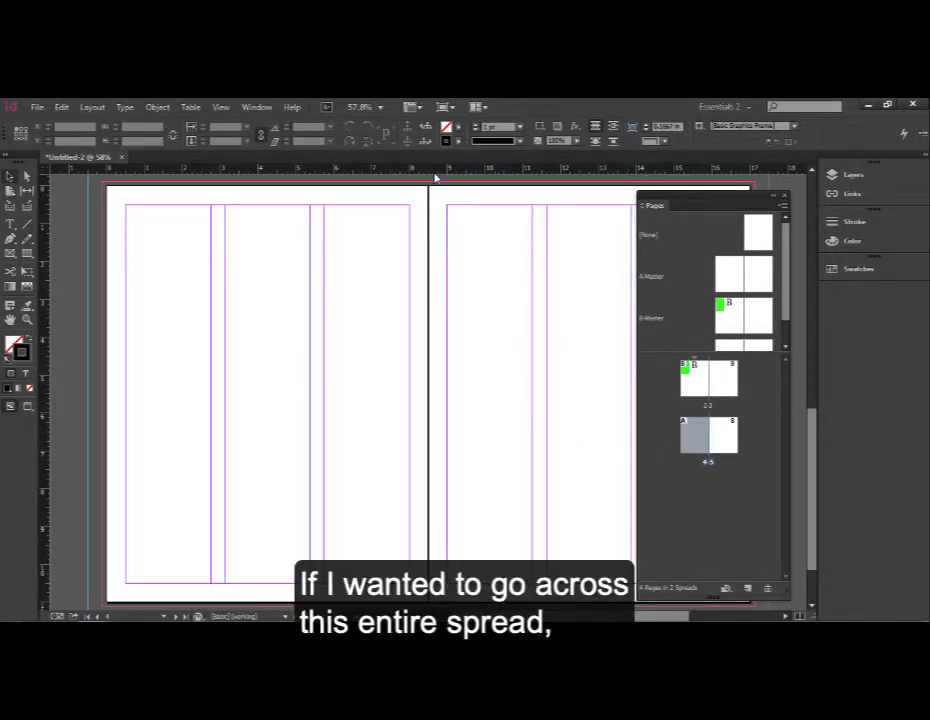
{"action": "left_click_drag", "start_coordinate": [435, 178], "coordinate": [440, 364]}
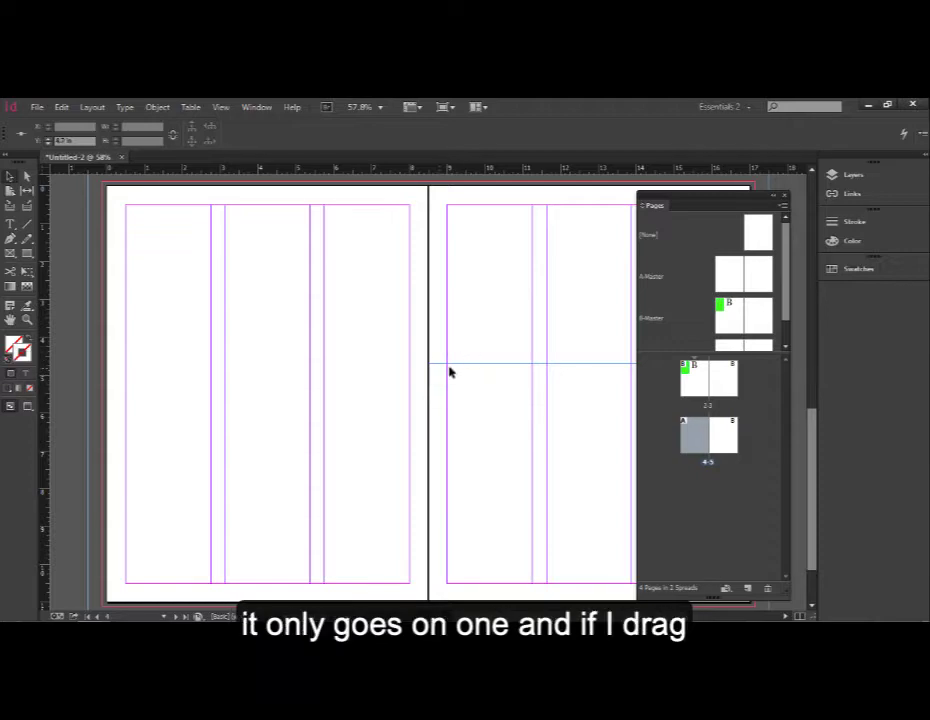
{"action": "left_click_drag", "start_coordinate": [329, 185], "coordinate": [333, 340]}
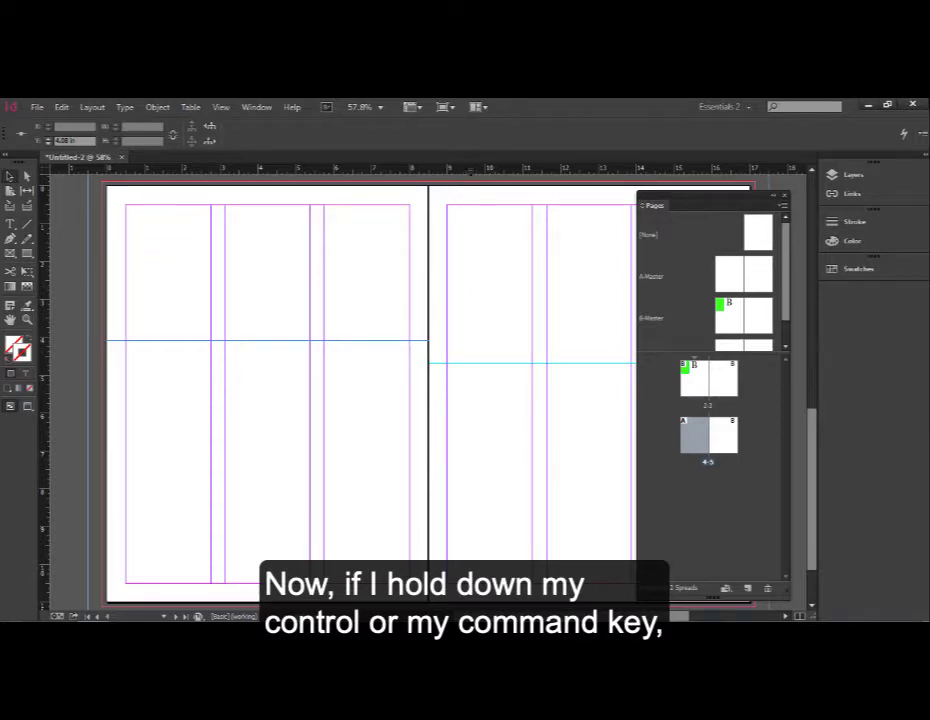
{"action": "left_click_drag", "start_coordinate": [470, 171], "coordinate": [461, 266]}
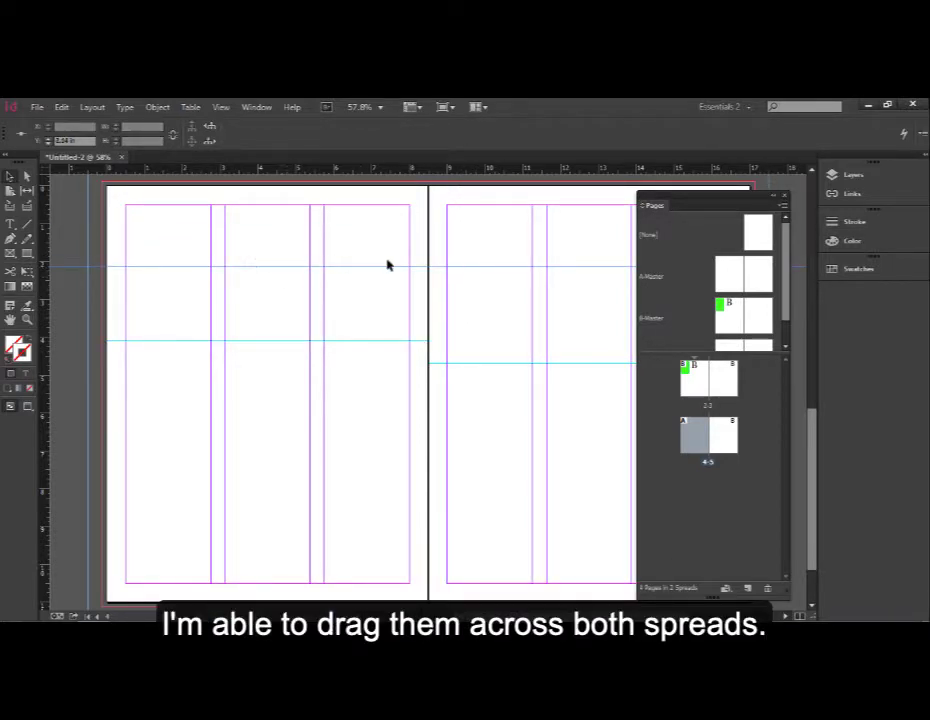
{"action": "left_click", "coordinate": [509, 273]}
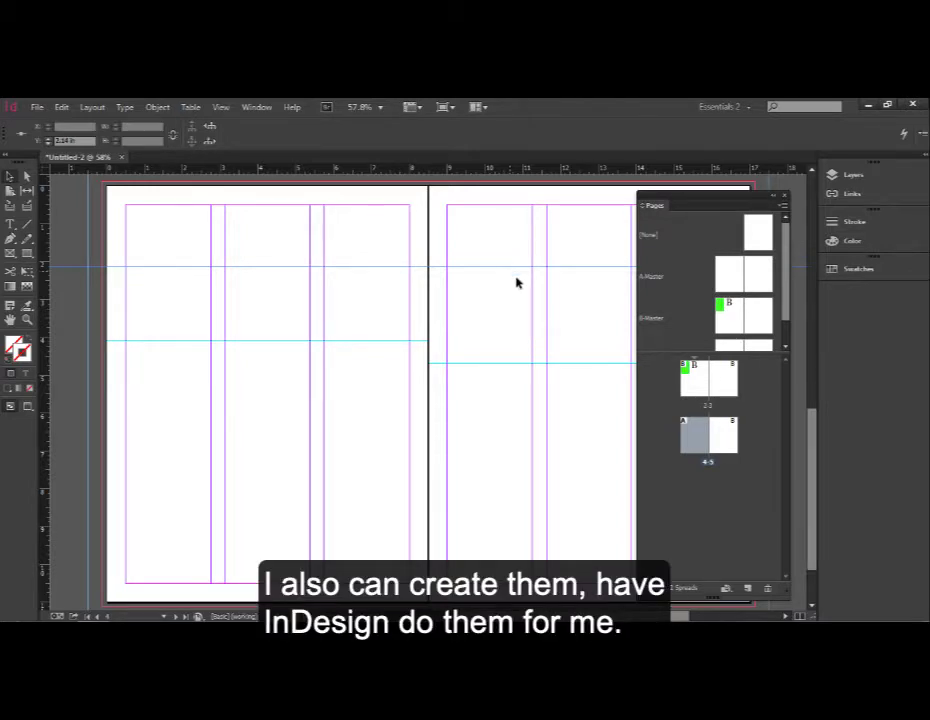
Add two pages after page 4, and apply the [None] master to pages 6 and 7.
{"action": "left_click", "coordinate": [749, 588]}
{"action": "left_click", "coordinate": [749, 588]}
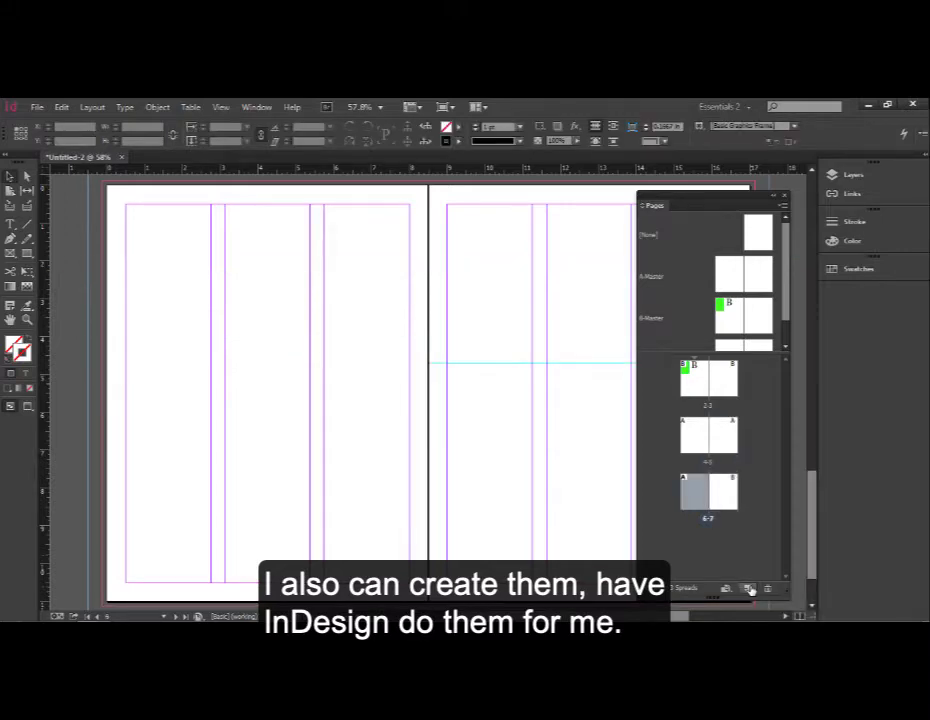
{"action": "left_click_drag", "start_coordinate": [762, 281], "coordinate": [692, 498]}
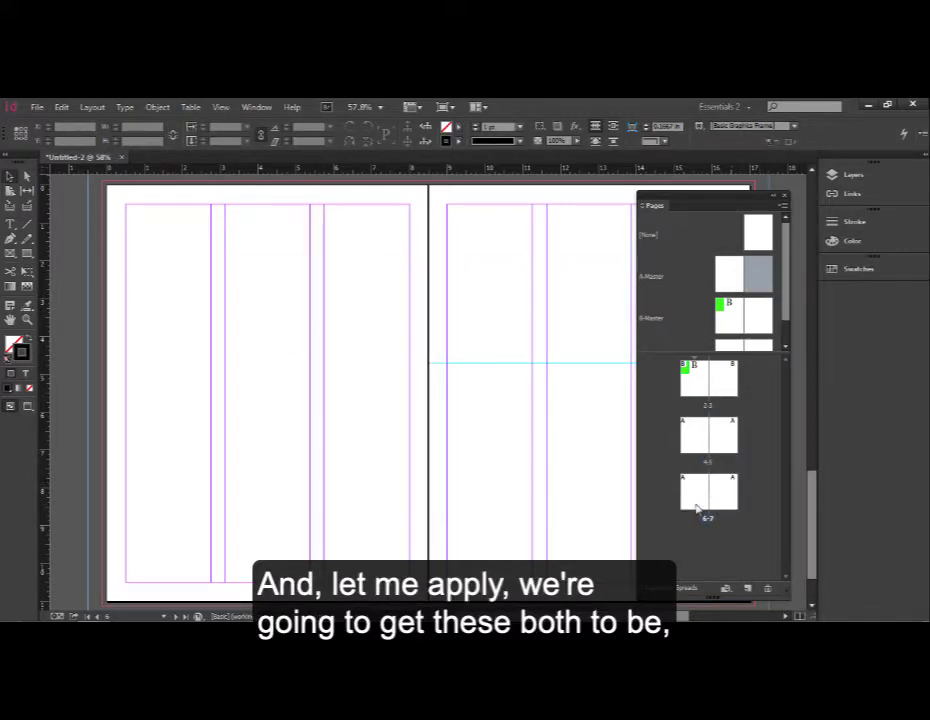
{"action": "mouse_move", "coordinate": [761, 234]}
{"action": "left_mouse_down"}
{"action": "mouse_move", "coordinate": [714, 450]}
{"action": "mouse_move", "coordinate": [716, 490]}
{"action": "left_mouse_up"}
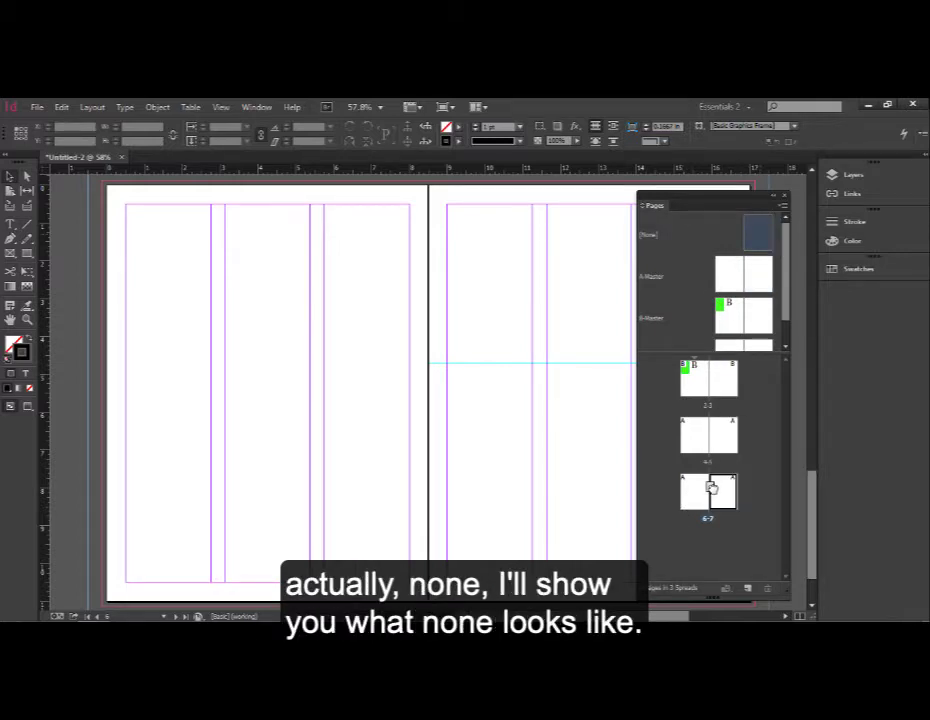
{"action": "left_click_drag", "start_coordinate": [754, 243], "coordinate": [695, 494]}
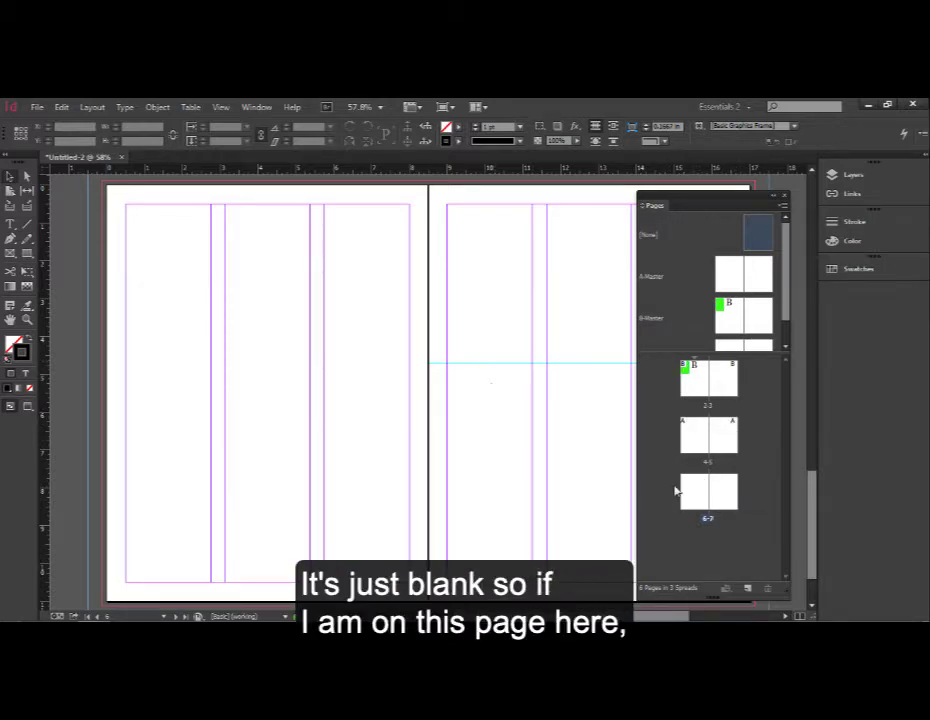
Remove the horizontal ruler guide from page 7.
{"action": "double_click", "coordinate": [722, 494]}
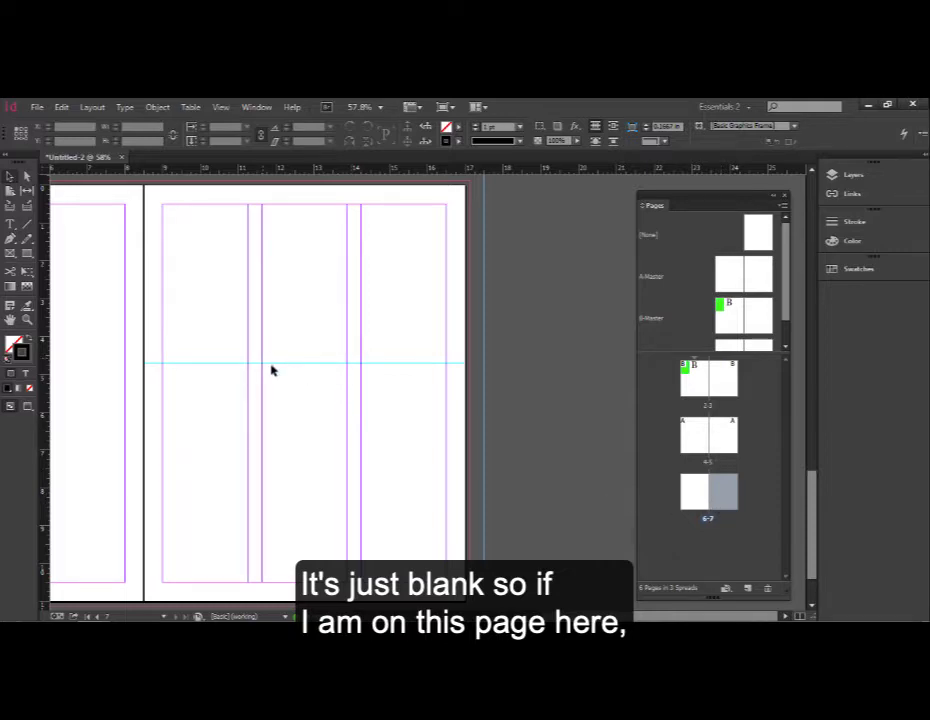
{"action": "left_click_drag", "start_coordinate": [283, 369], "coordinate": [294, 186]}
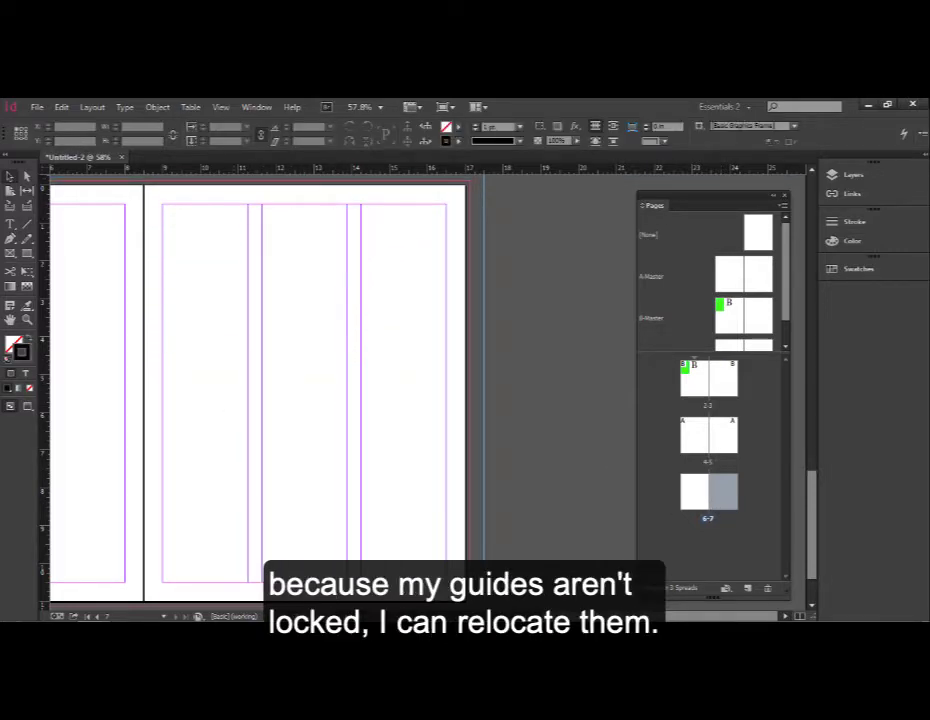
Start creating guides for the 6-7 spread with the preview on and the number of rows set to 3.
{"action": "scroll", "coordinate": [340, 390], "scroll_direction": "left", "scroll_amount": 5}
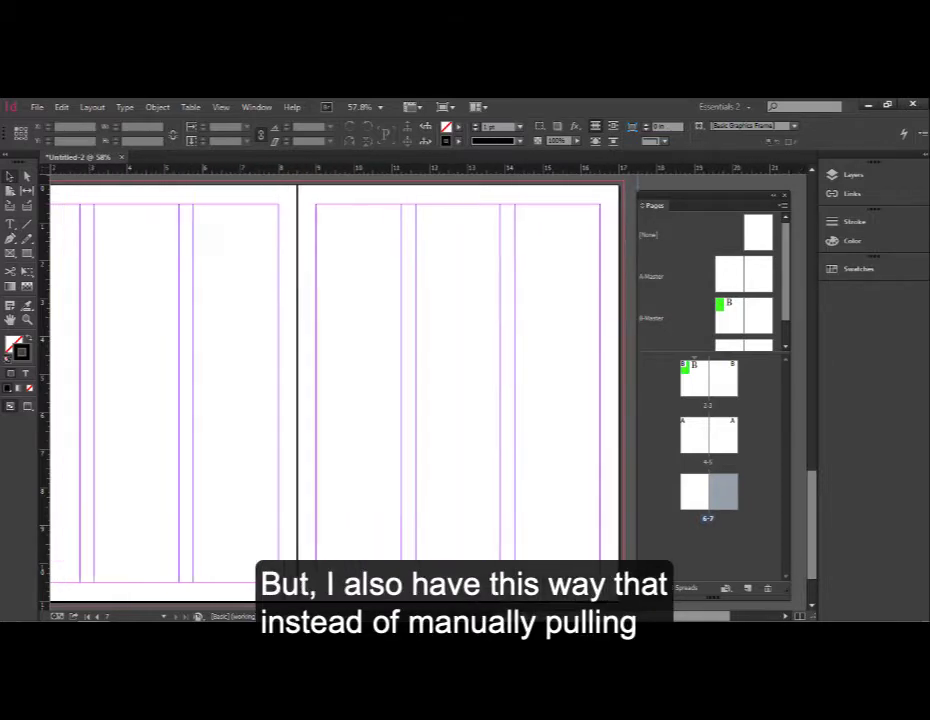
{"action": "scroll", "coordinate": [340, 390], "scroll_direction": "left", "scroll_amount": 2}
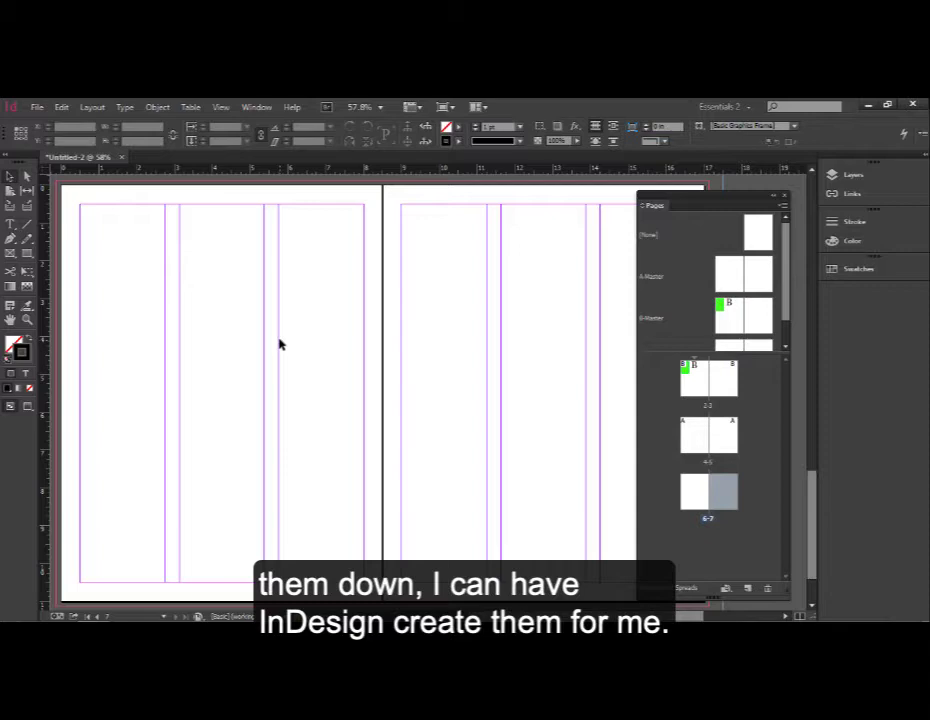
{"action": "left_click", "coordinate": [100, 112]}
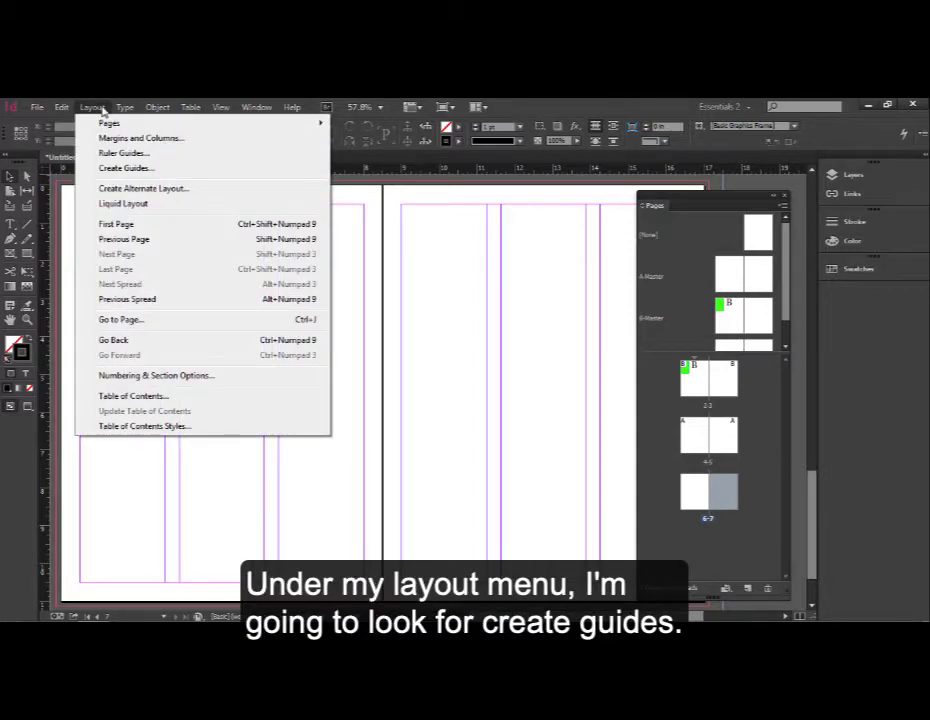
{"action": "left_click", "coordinate": [164, 168]}
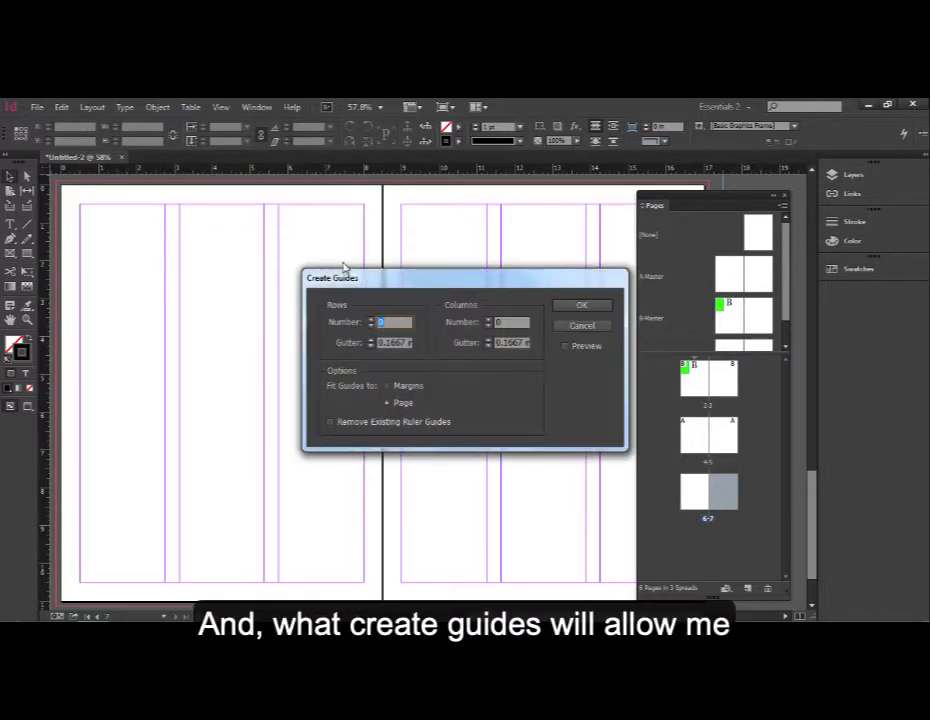
{"action": "left_click_drag", "start_coordinate": [353, 277], "coordinate": [272, 265]}
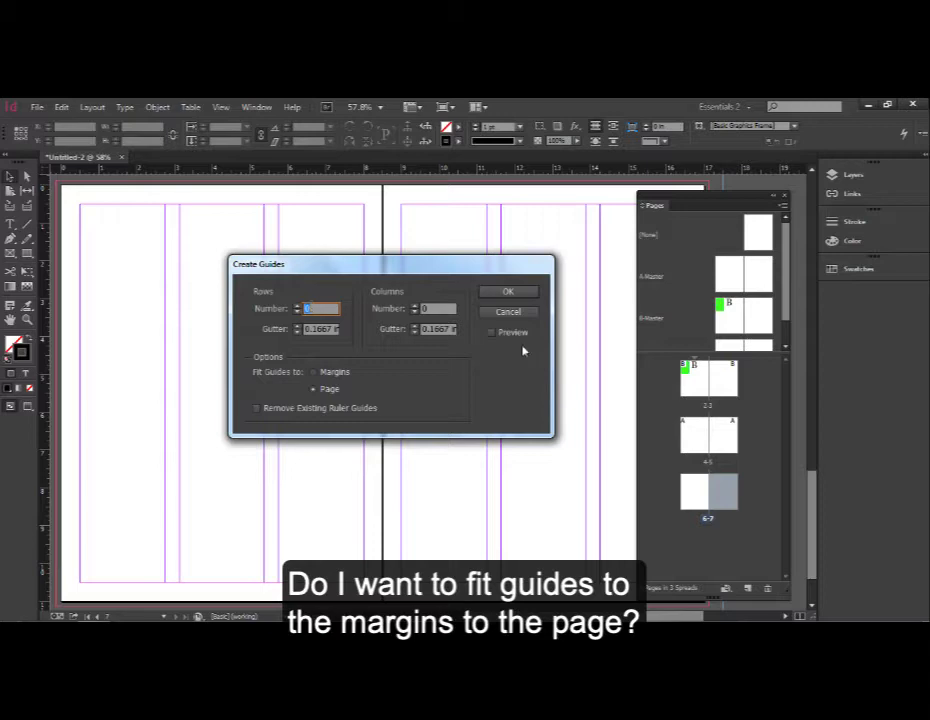
{"action": "left_click", "coordinate": [491, 333]}
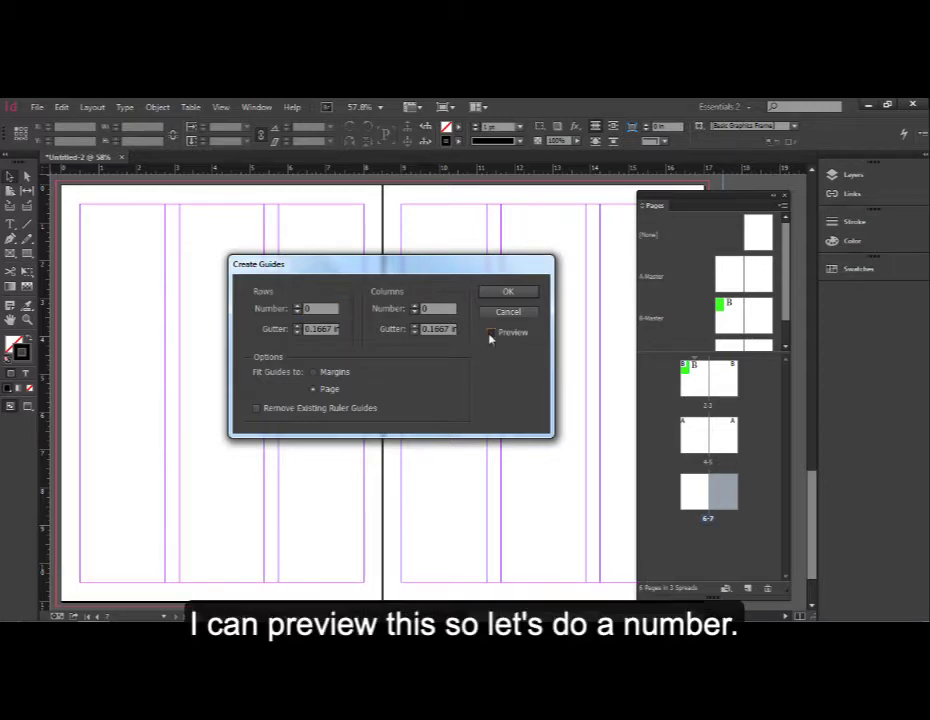
{"action": "left_click", "coordinate": [297, 309]}
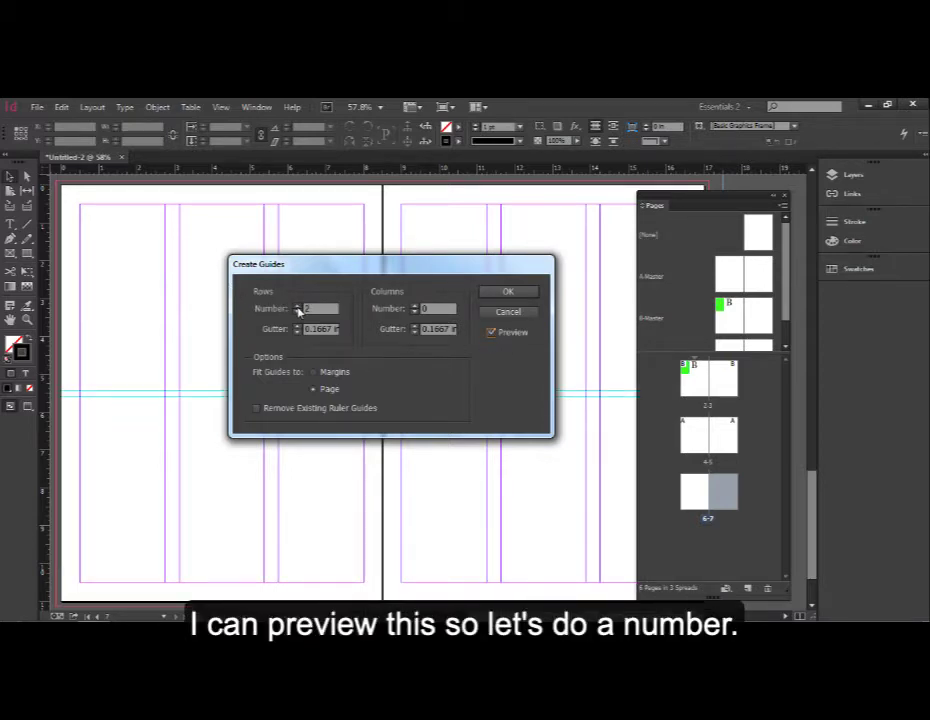
{"action": "left_click", "coordinate": [297, 309]}
{"action": "left_click_drag", "start_coordinate": [326, 268], "coordinate": [469, 288]}
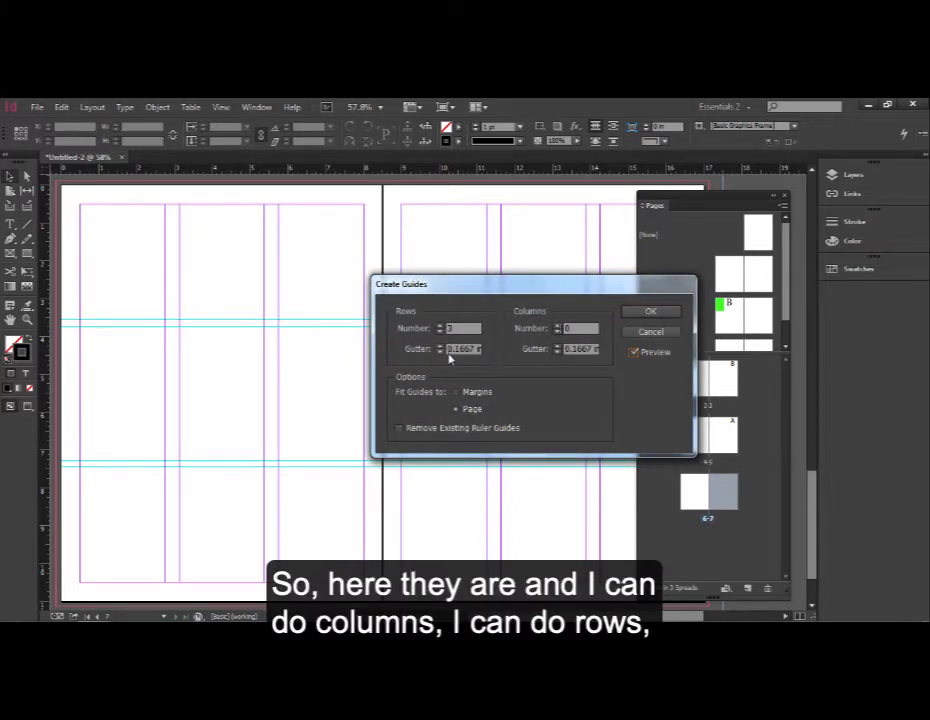
Set the row gutter to 1.125 in and create the guides fitted to the page.
{"action": "left_click", "coordinate": [440, 346]}
{"action": "left_click", "coordinate": [440, 346]}
{"action": "left_click", "coordinate": [440, 346]}
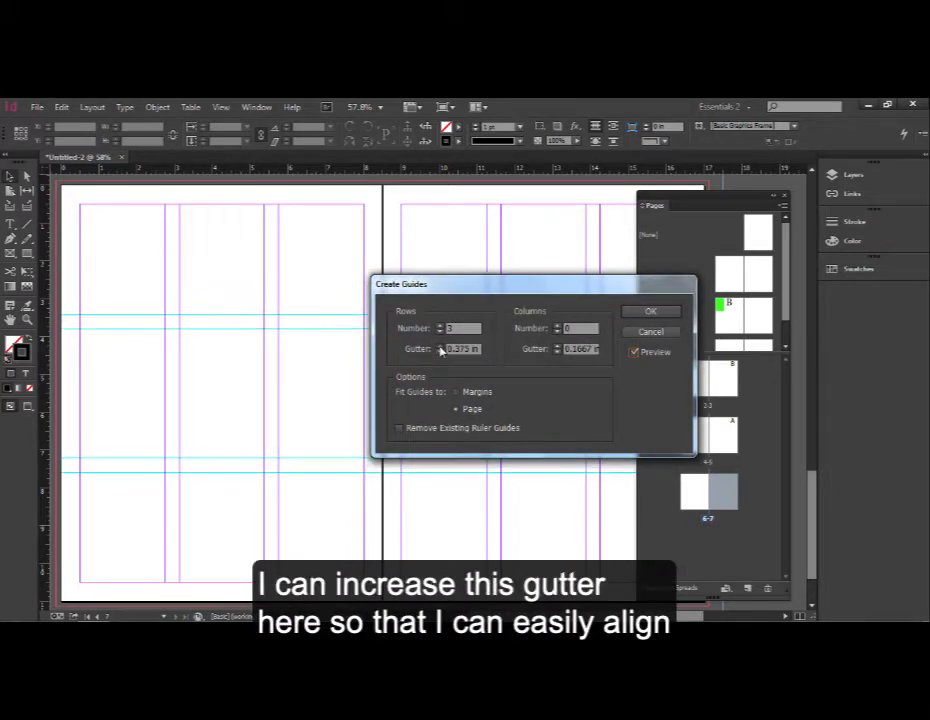
{"action": "left_click", "coordinate": [440, 346]}
{"action": "left_click", "coordinate": [440, 346]}
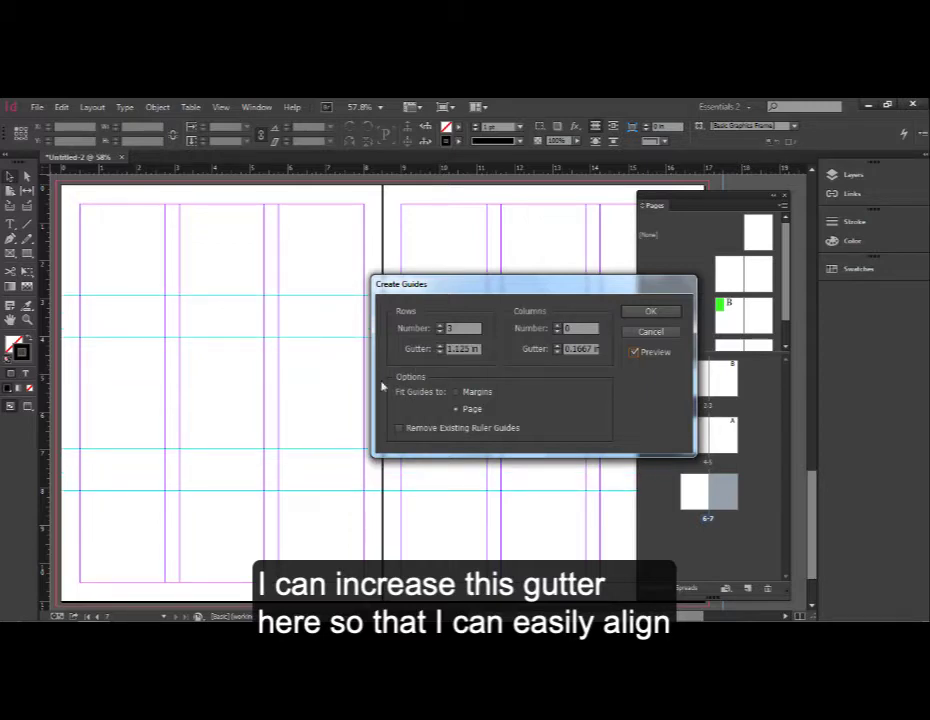
{"action": "left_click", "coordinate": [658, 315]}
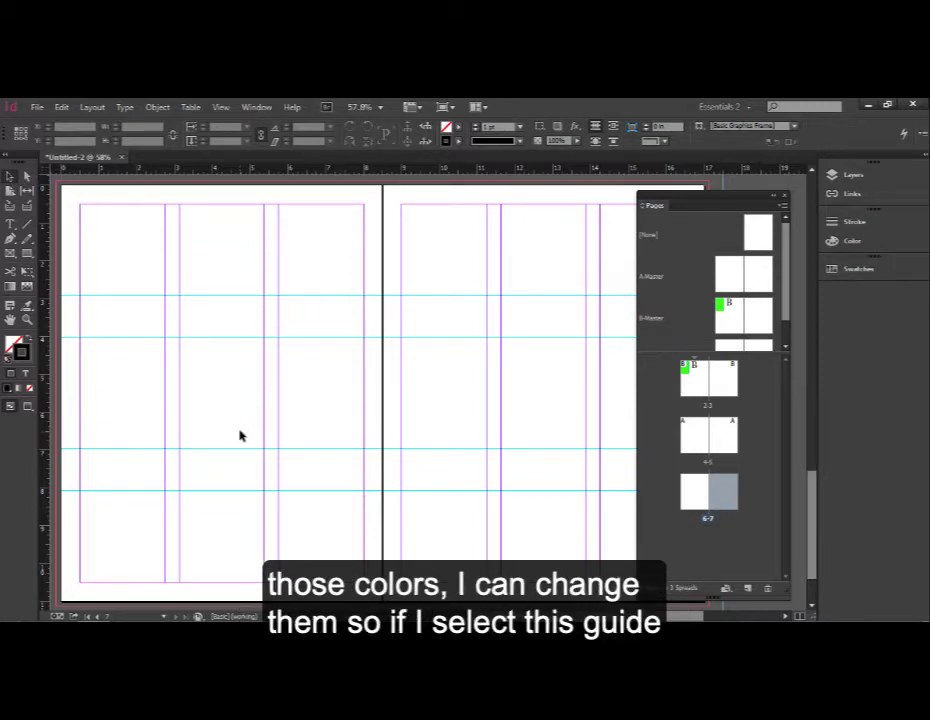
Select the uppermost horizontal guide on page 6 and change its ruler guide color to Magenta.
{"action": "left_click", "coordinate": [264, 297]}
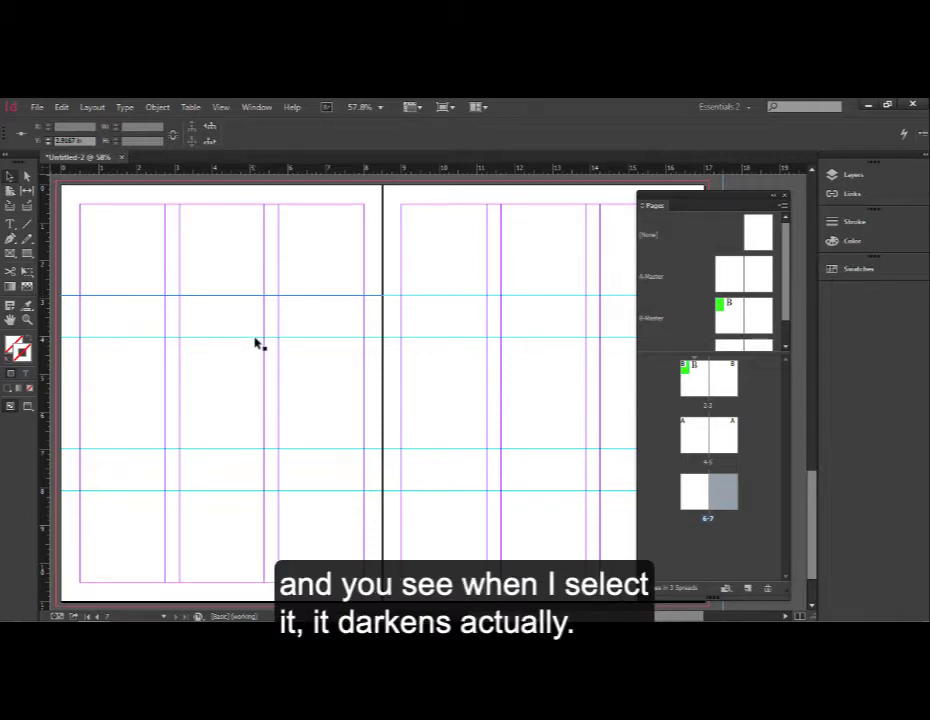
{"action": "left_click", "coordinate": [255, 339]}
{"action": "left_click", "coordinate": [261, 297]}
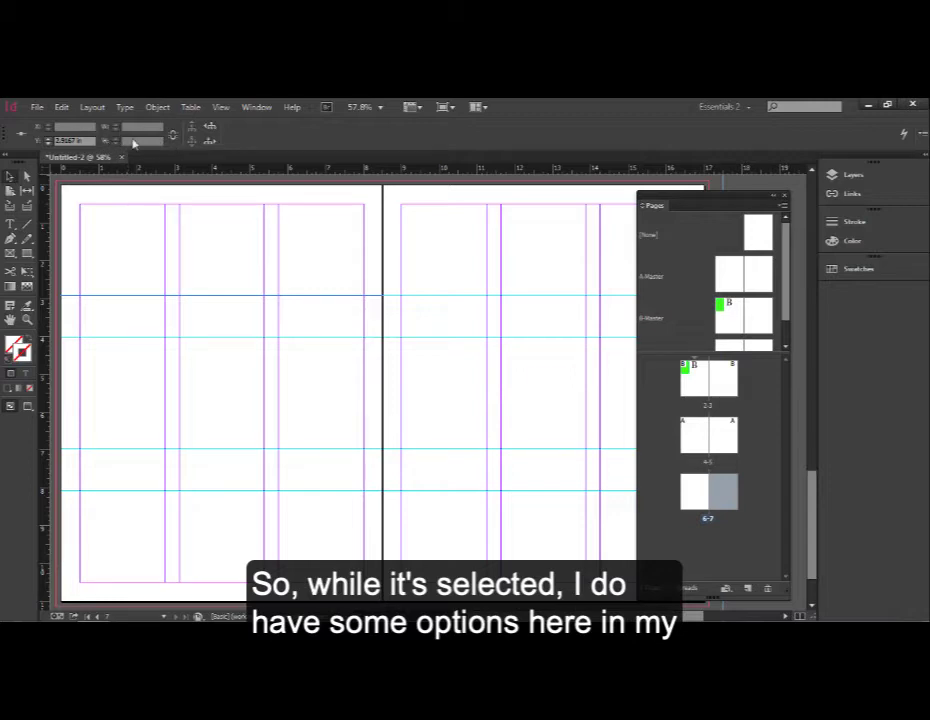
{"action": "left_click", "coordinate": [90, 108]}
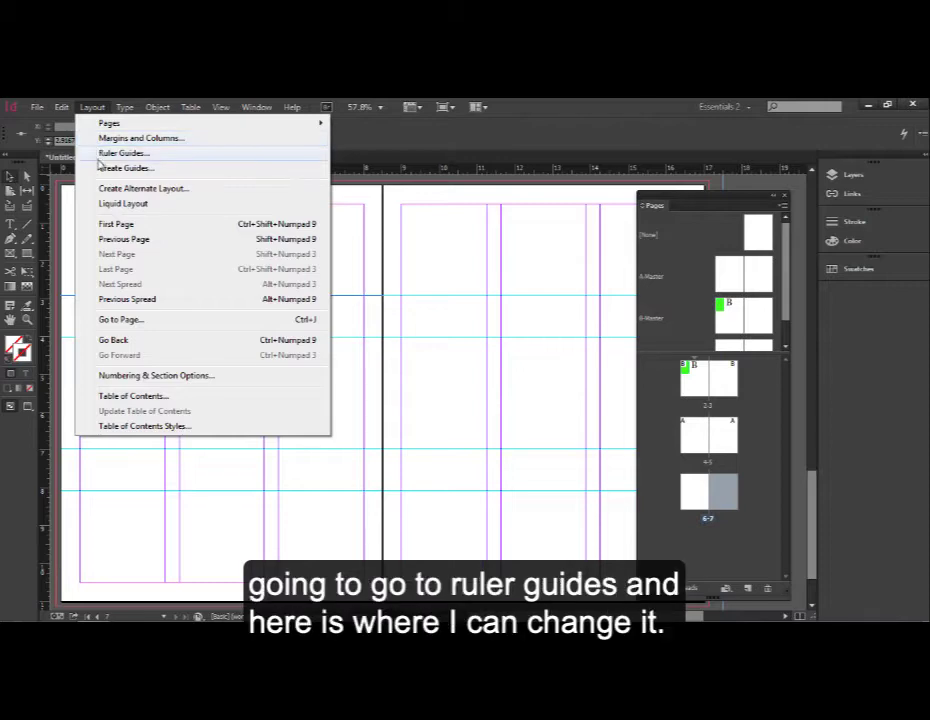
{"action": "left_click", "coordinate": [105, 153]}
{"action": "left_click_drag", "start_coordinate": [360, 327], "coordinate": [225, 362]}
{"action": "left_click", "coordinate": [387, 409]}
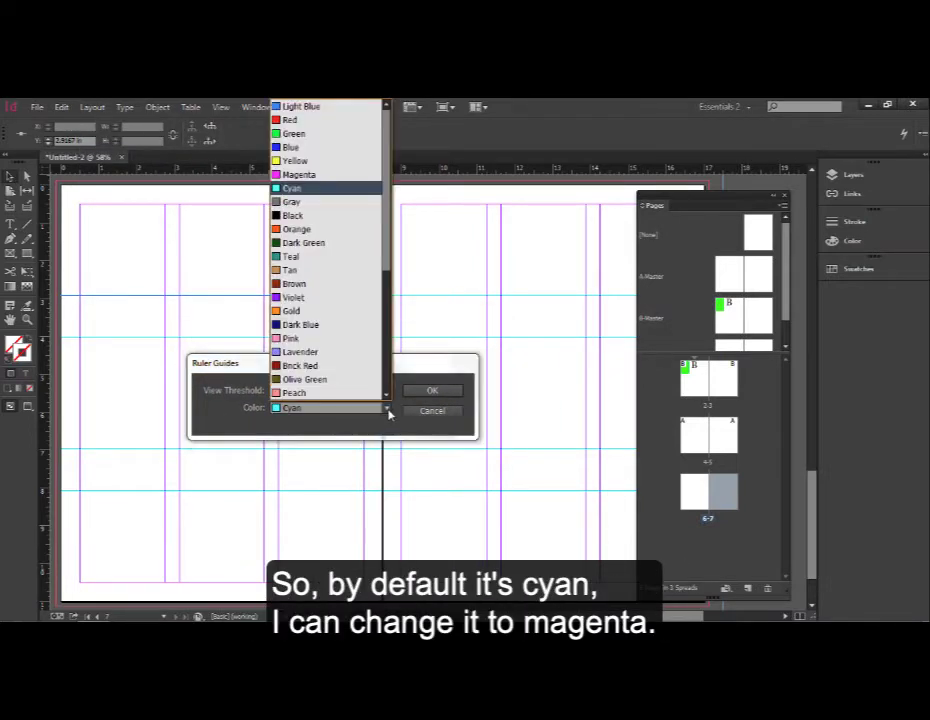
{"action": "left_click", "coordinate": [322, 181]}
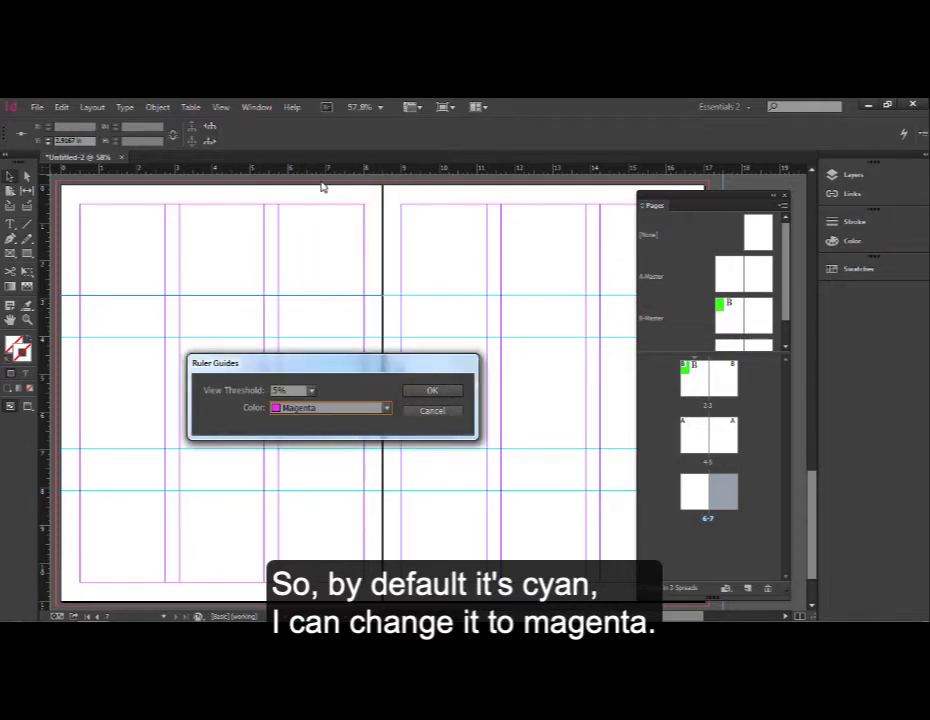
{"action": "left_click", "coordinate": [408, 395]}
{"action": "left_click", "coordinate": [340, 322]}
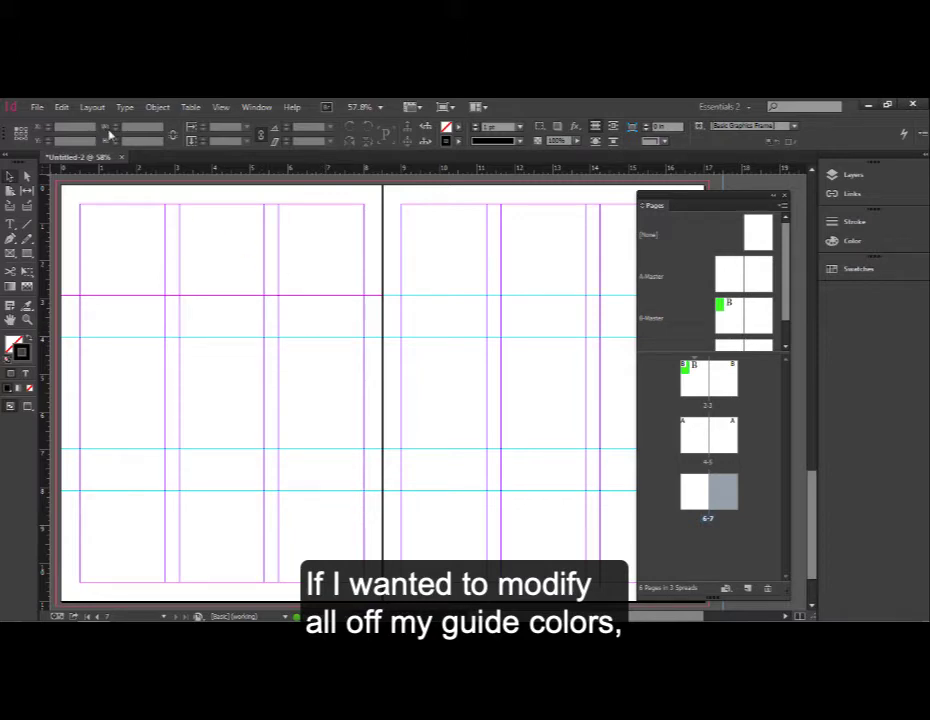
Review the margin, column, bleed and slug color settings in the document's Guides & Pasteboard preferences and cancel the dialog.
{"action": "left_click", "coordinate": [63, 109]}
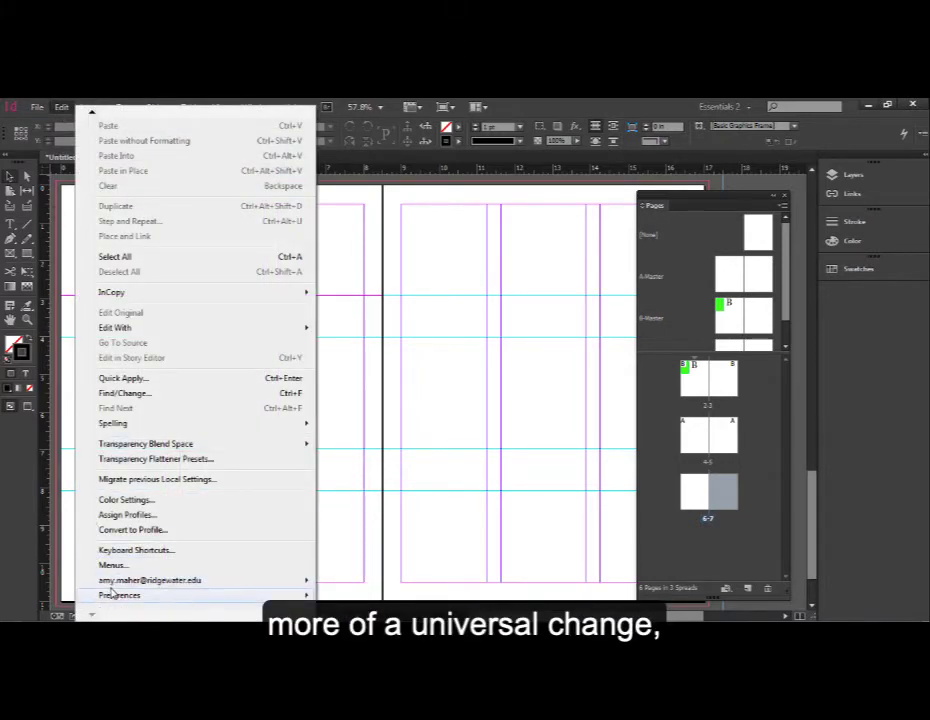
{"action": "mouse_move", "coordinate": [115, 595]}
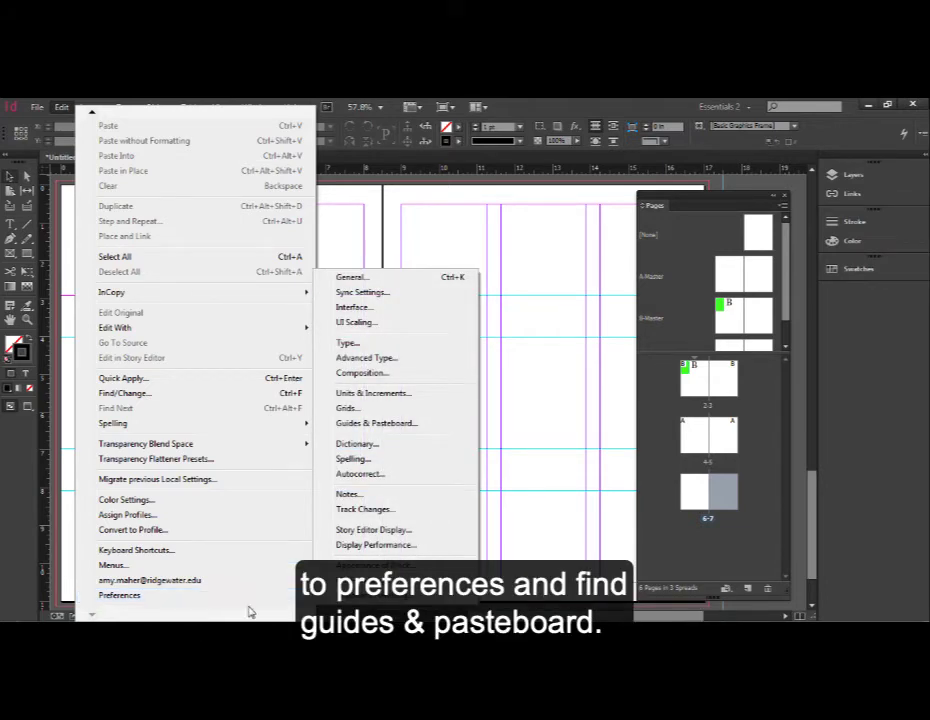
{"action": "mouse_move", "coordinate": [280, 595]}
{"action": "left_click", "coordinate": [376, 423]}
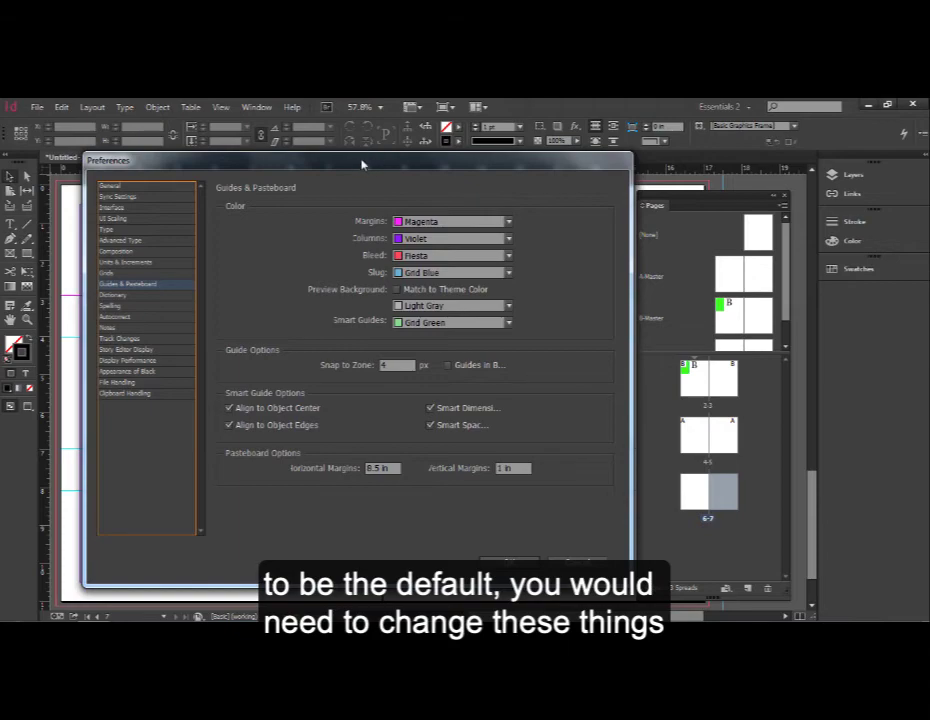
{"action": "left_click_drag", "start_coordinate": [361, 162], "coordinate": [440, 220]}
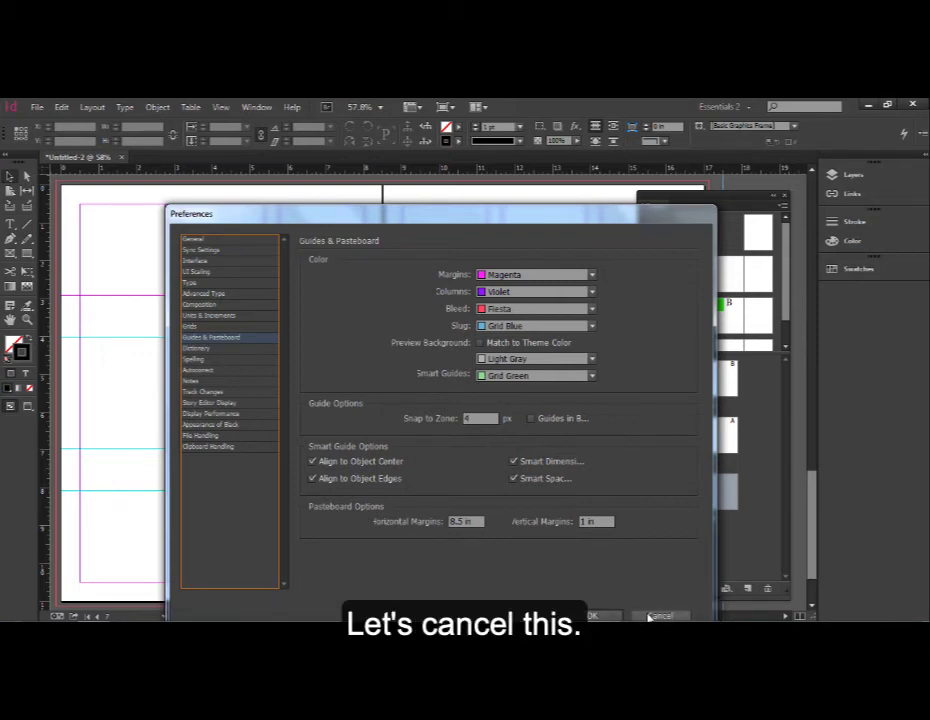
{"action": "left_click", "coordinate": [648, 616]}
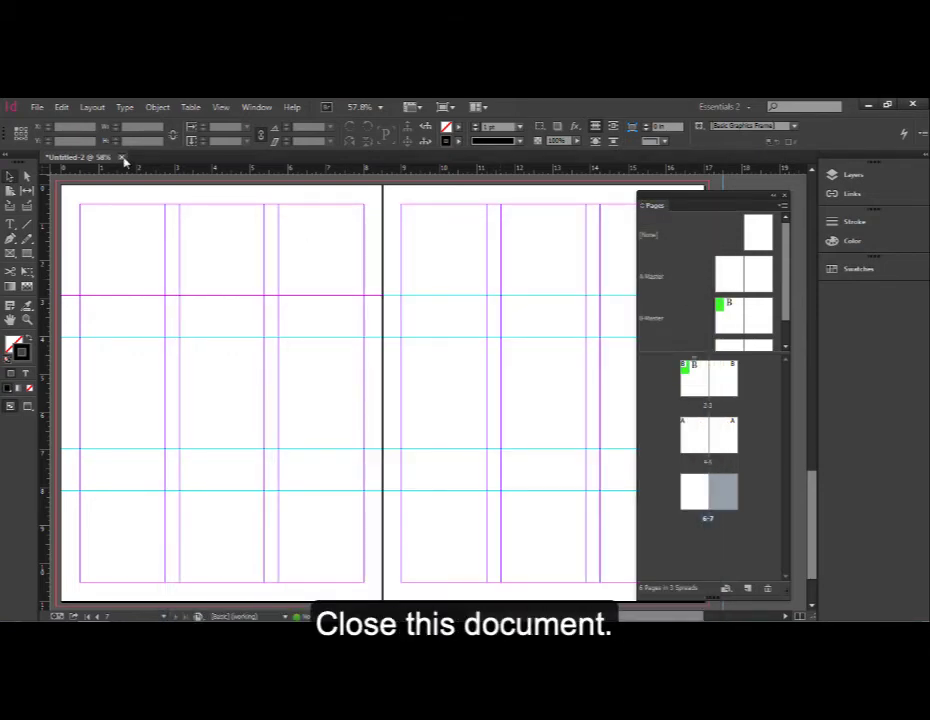
Close the untitled document without saving and open the Guides & Pasteboard preferences with no document open.
{"action": "left_click", "coordinate": [121, 157]}
{"action": "left_click", "coordinate": [531, 383]}
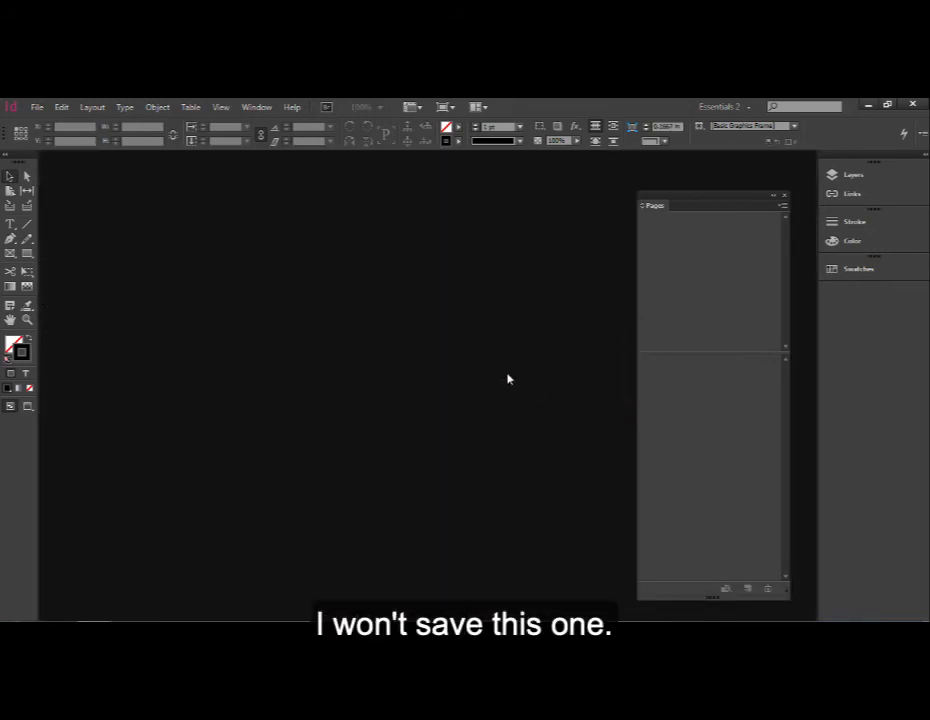
{"action": "left_click", "coordinate": [61, 106]}
{"action": "mouse_move", "coordinate": [178, 596]}
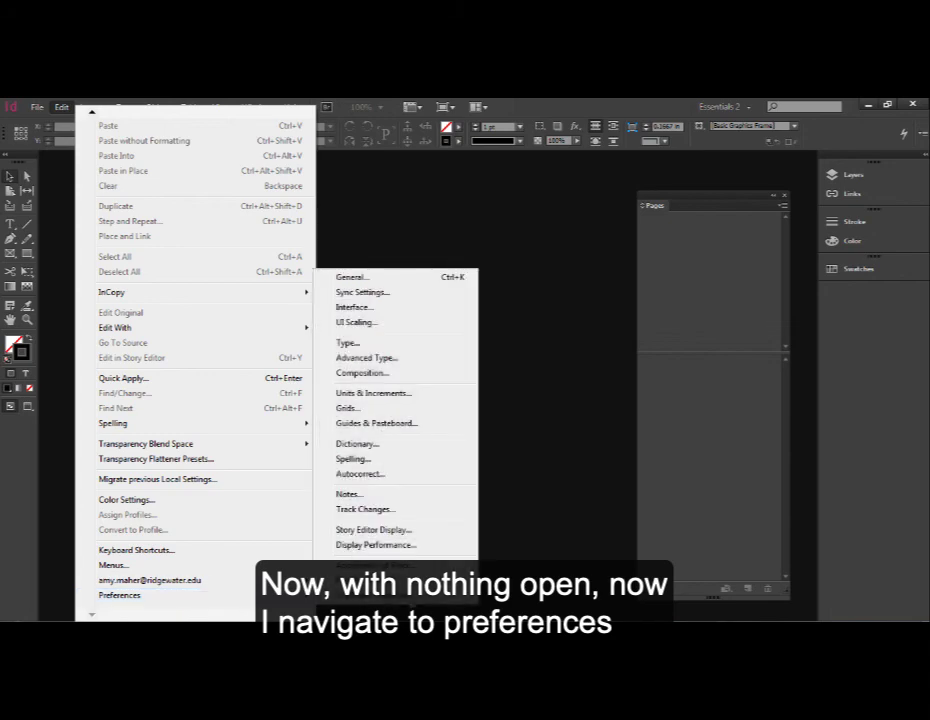
{"action": "left_click", "coordinate": [407, 427]}
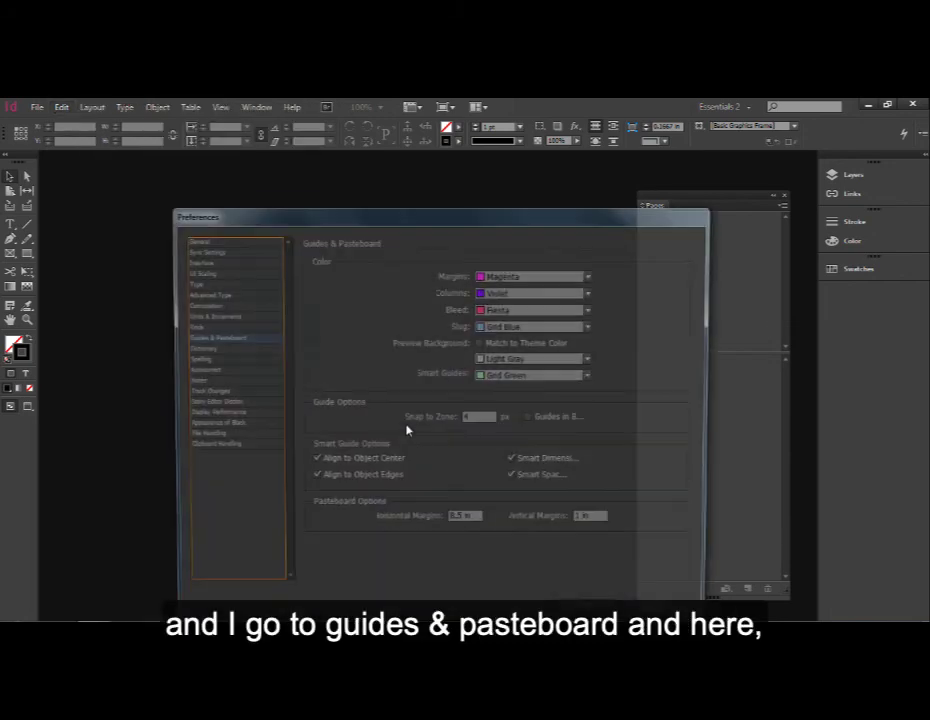
Look through the available default colors for column guides in the Guides & Pasteboard preferences.
{"action": "left_click_drag", "start_coordinate": [423, 220], "coordinate": [330, 183]}
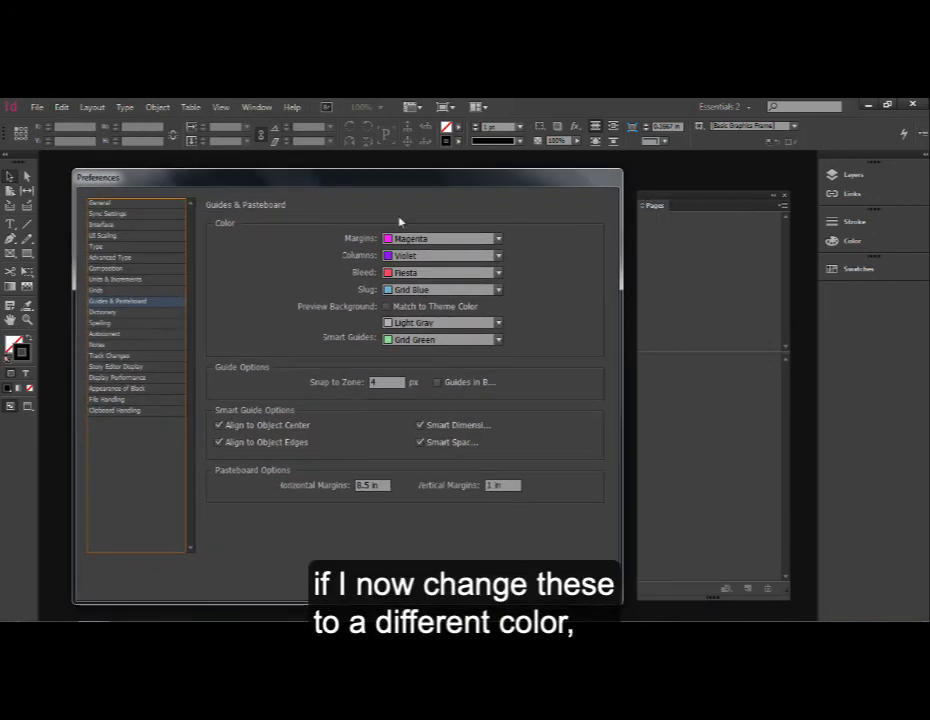
{"action": "left_click", "coordinate": [498, 256]}
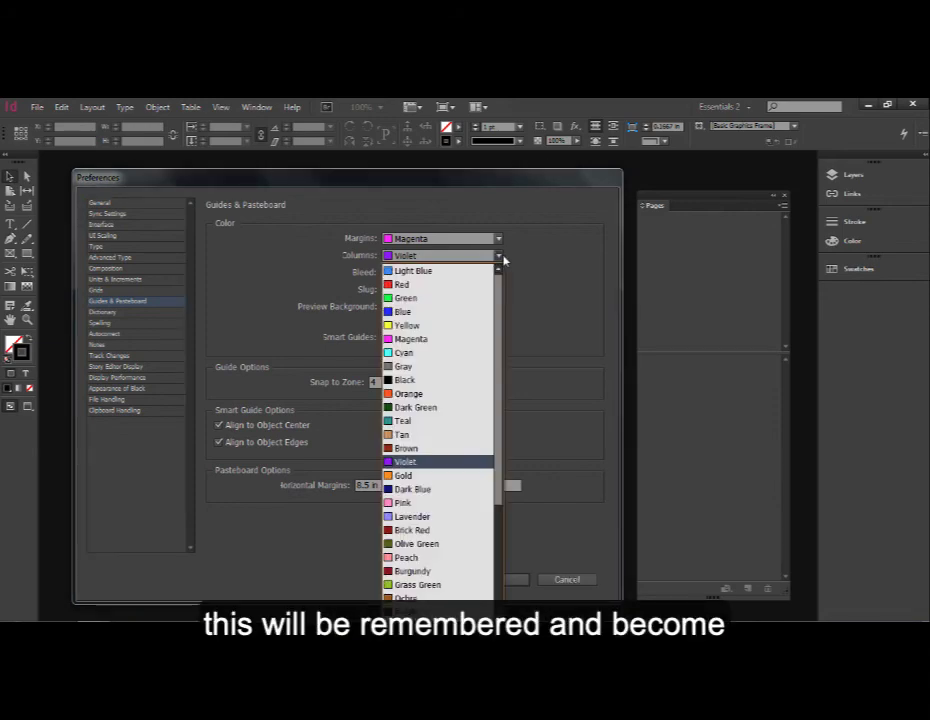
{"action": "left_click", "coordinate": [553, 277]}
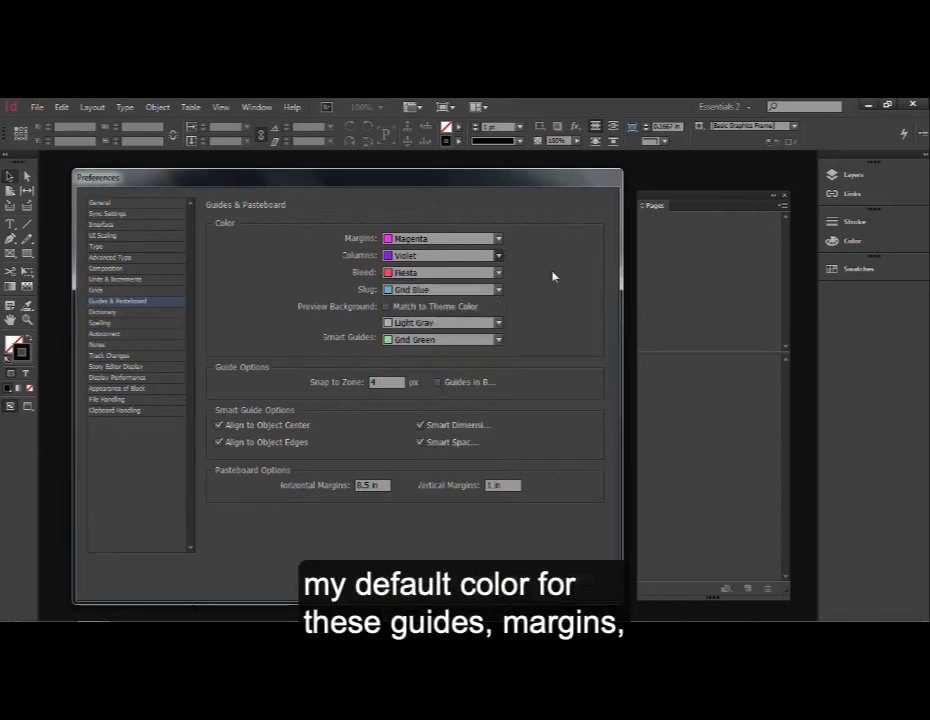